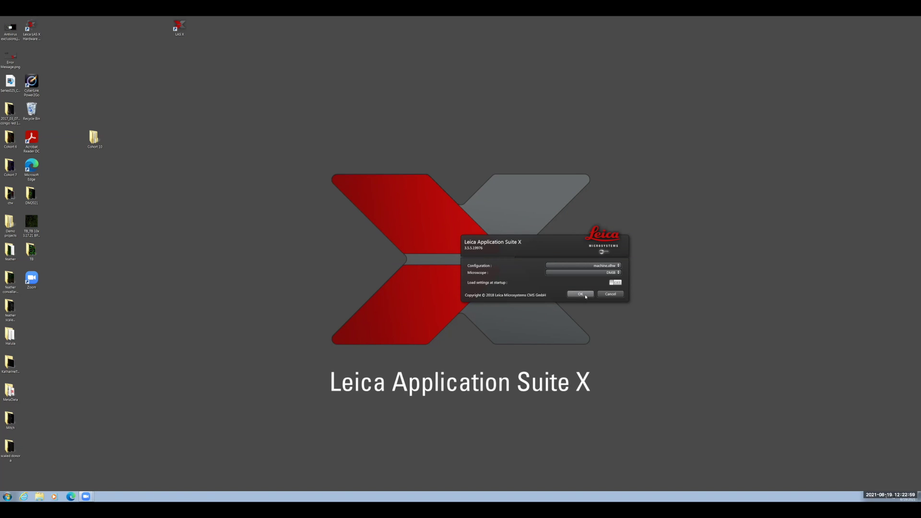
Accept the default LAS X startup configuration and microscope settings
{"action": "left_click", "coordinate": [586, 295]}
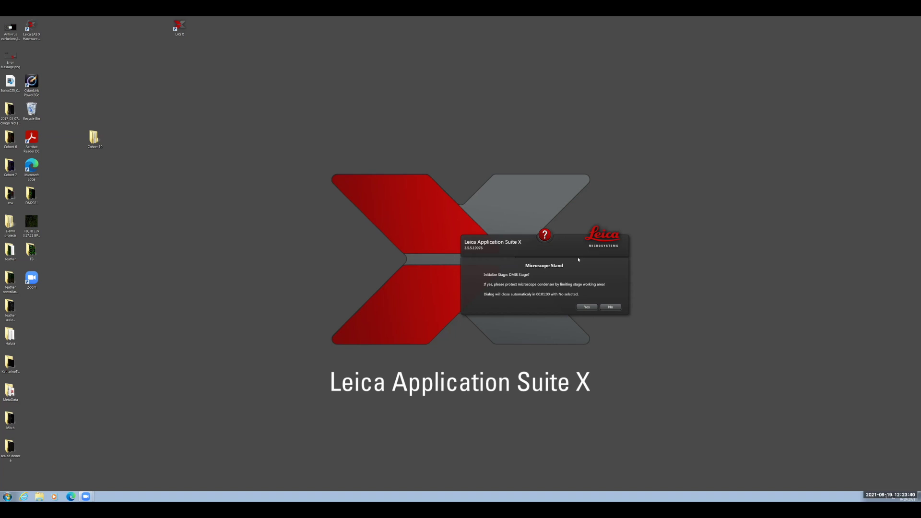
Confirm that the DMI8 microscope stage should be initialized
{"action": "left_click", "coordinate": [587, 306]}
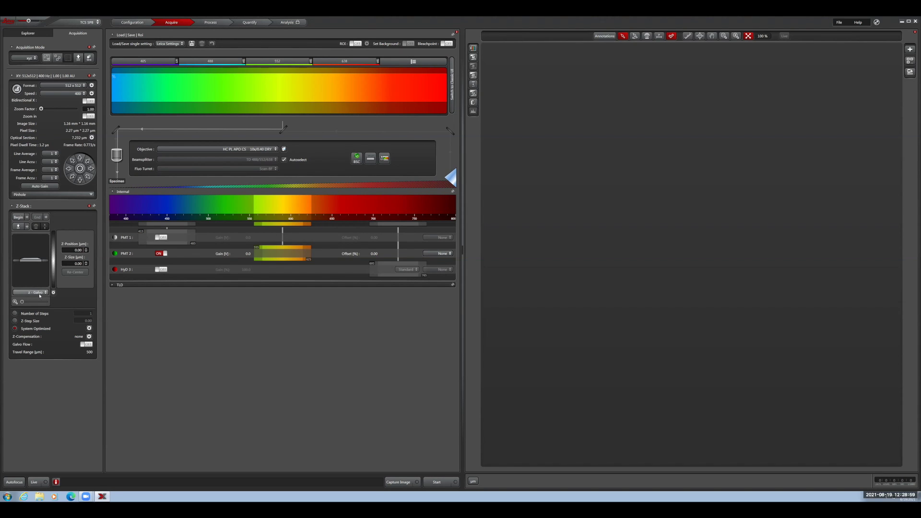
Switch the Z-Stack drive from z-Galvo to z-Wide
{"action": "left_click", "coordinate": [41, 292]}
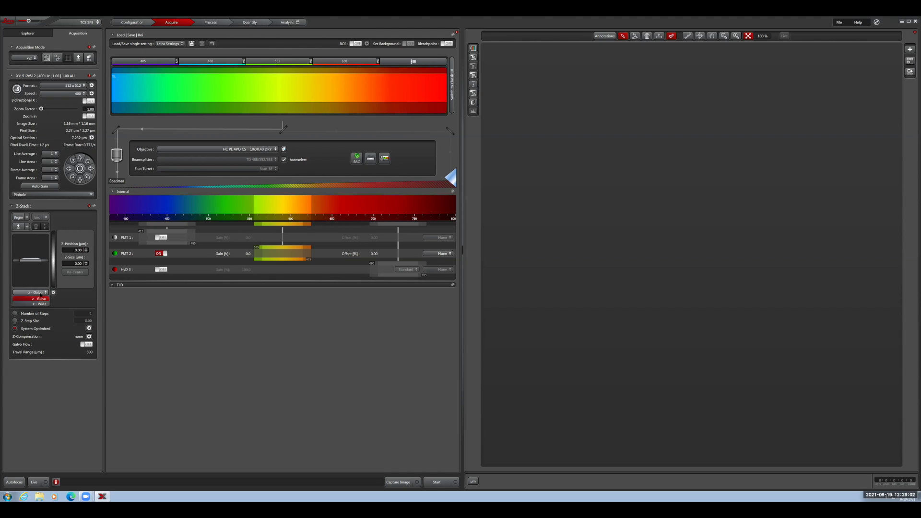
{"action": "left_click", "coordinate": [44, 304]}
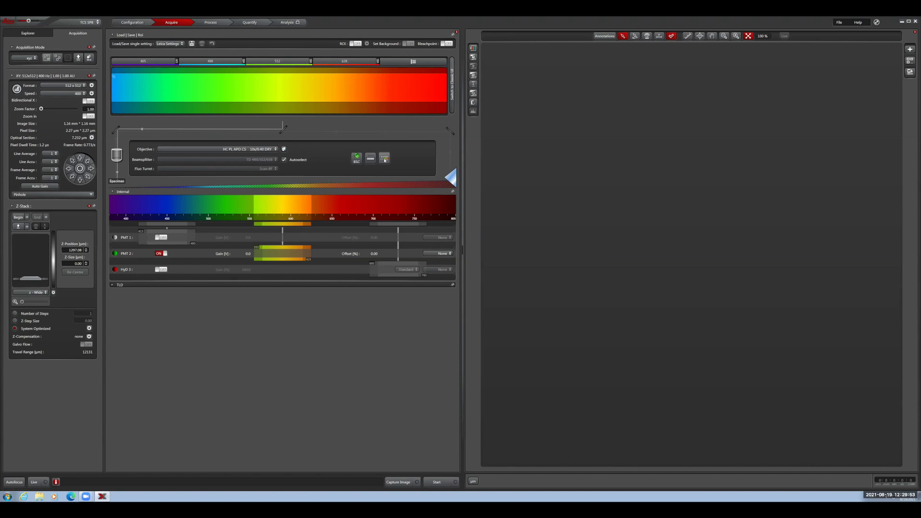
Choose EGFP from the Dye Assistant's list of available dyes
{"action": "left_click", "coordinate": [385, 159]}
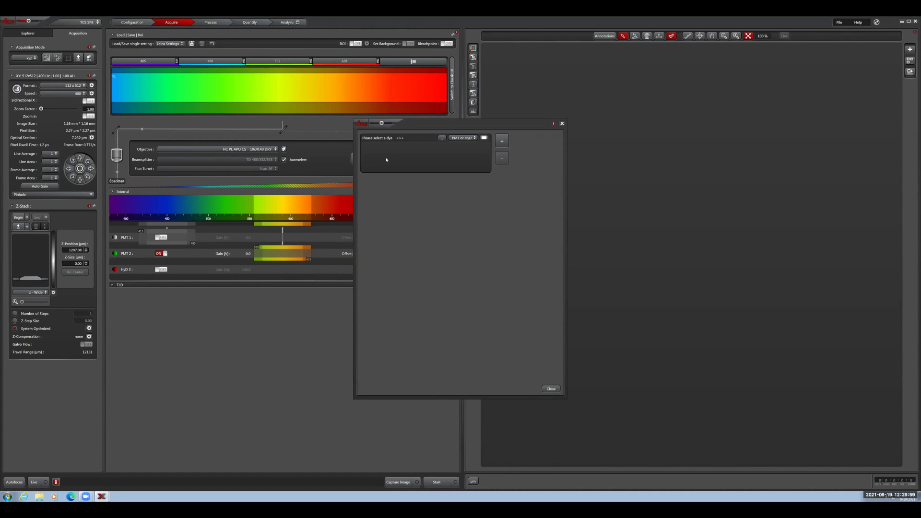
{"action": "left_click", "coordinate": [442, 139]}
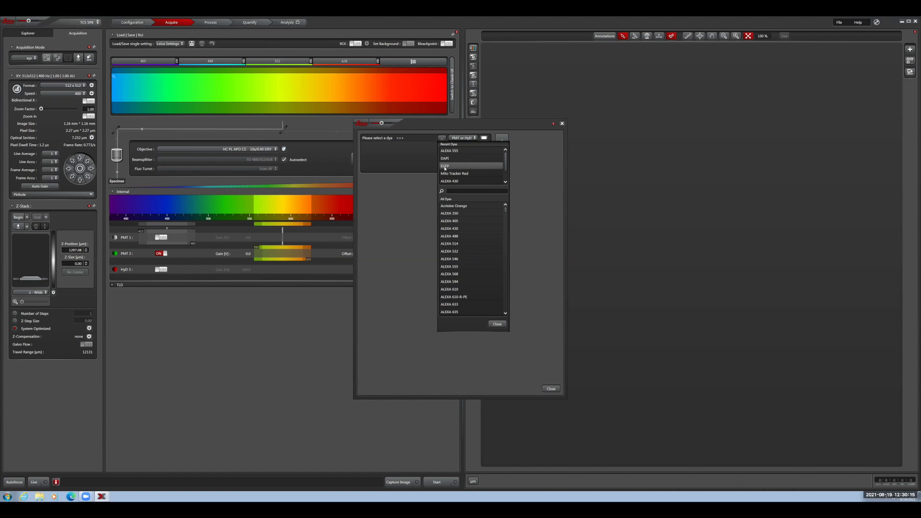
{"action": "left_click", "coordinate": [446, 166]}
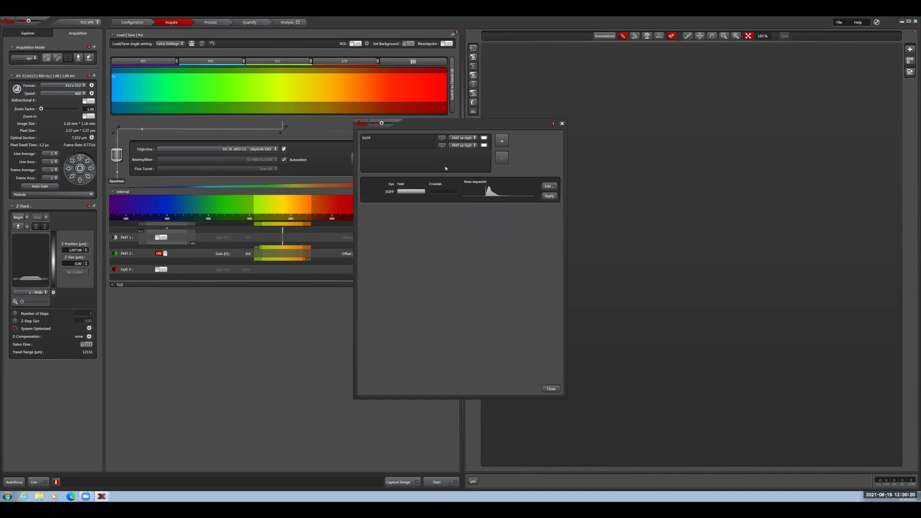
Keep PMT or HyD as the EGFP detector and apply the setting to hardware
{"action": "left_click", "coordinate": [459, 139]}
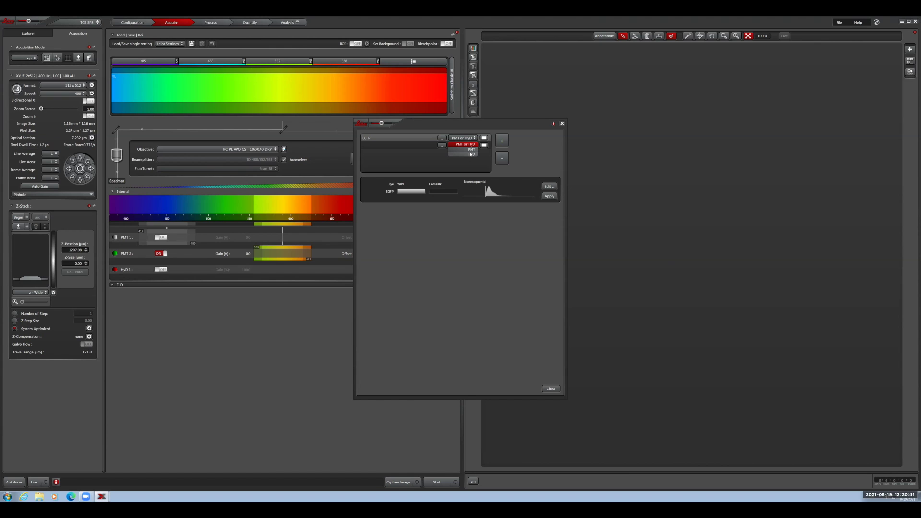
{"action": "left_click", "coordinate": [437, 165]}
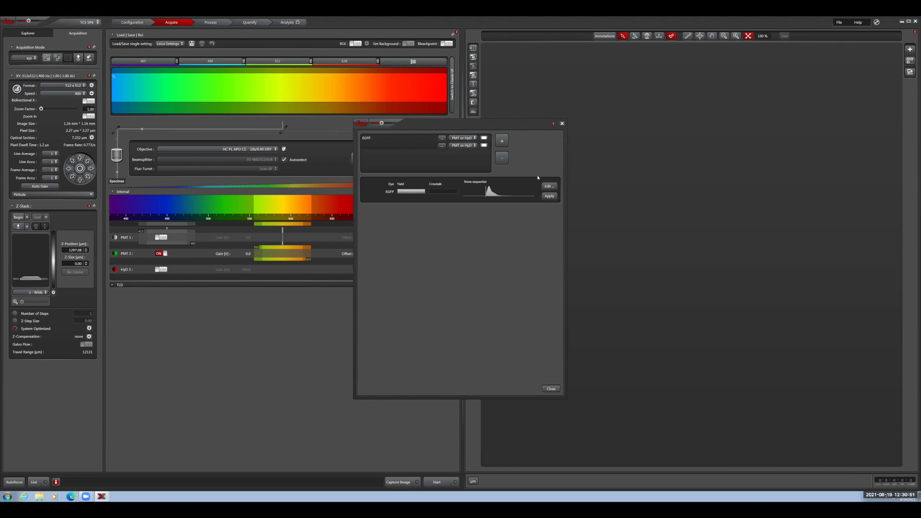
{"action": "left_click", "coordinate": [549, 196]}
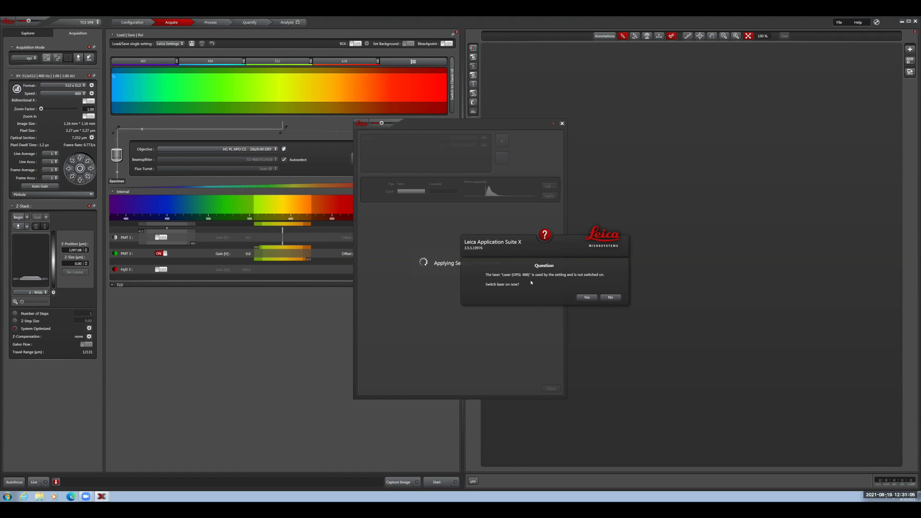
Switch on the OPSL 488 laser
{"action": "left_click", "coordinate": [591, 297]}
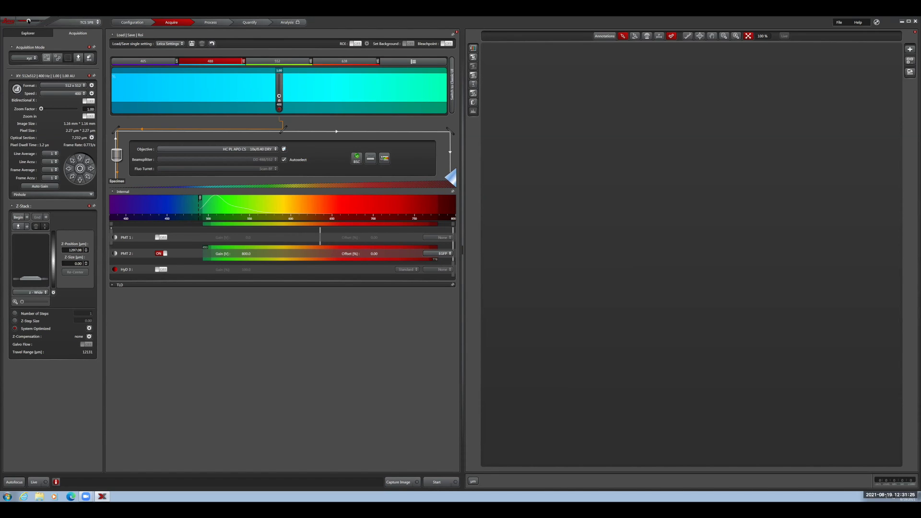
Enlarge the interface display and turn on the 488 nm line at 10% intensity
{"action": "left_click_drag", "start_coordinate": [29, 20], "coordinate": [38, 22]}
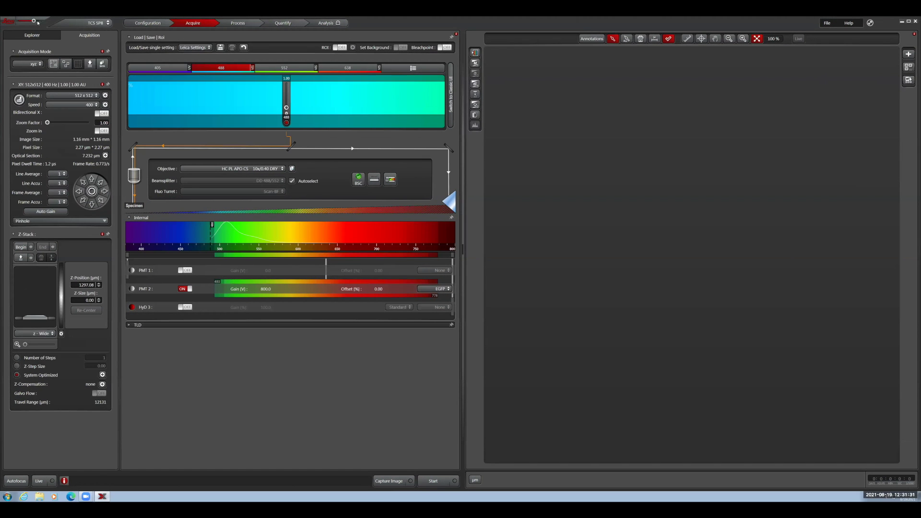
{"action": "left_click", "coordinate": [38, 22]}
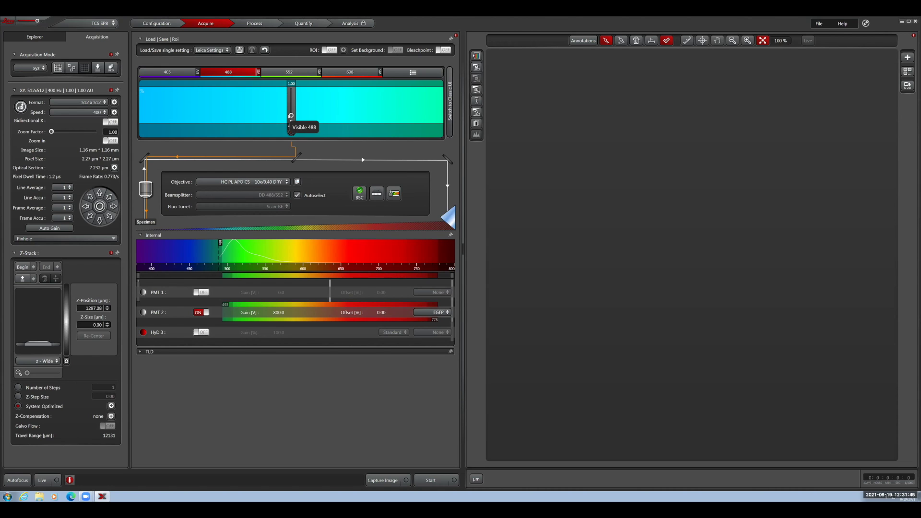
{"action": "left_click", "coordinate": [291, 131]}
{"action": "mouse_move", "coordinate": [291, 115]}
{"action": "left_mouse_down"}
{"action": "mouse_move", "coordinate": [292, 97]}
{"action": "mouse_move", "coordinate": [295, 115]}
{"action": "left_mouse_up"}
{"action": "left_click", "coordinate": [293, 88]}
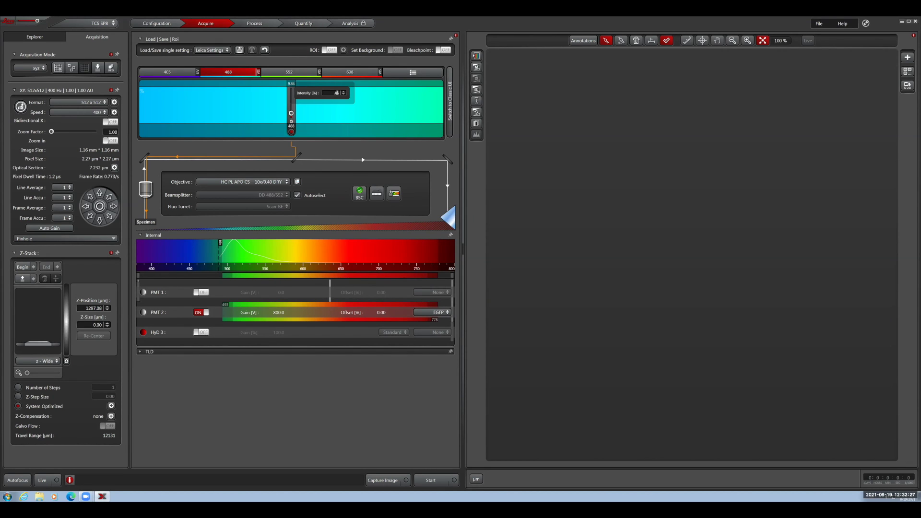
{"action": "type", "text": "0"}
{"action": "key", "text": "Return"}
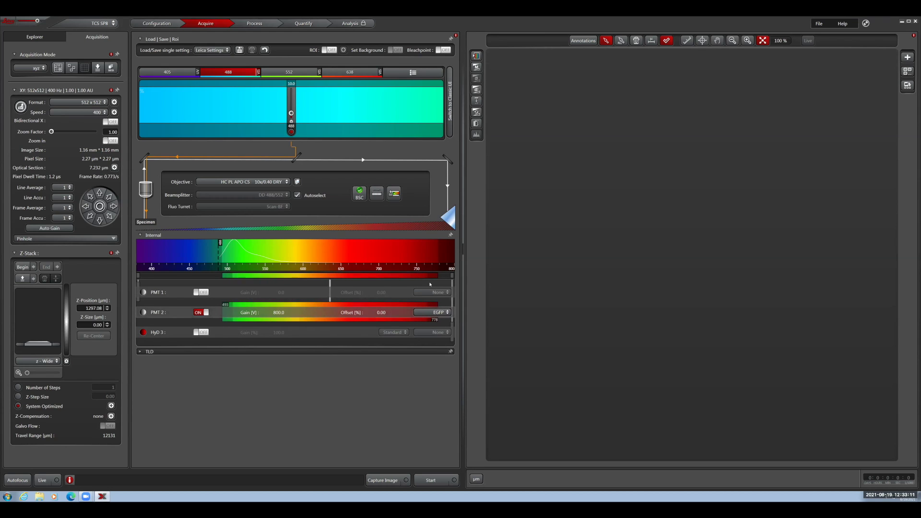
Adjust the PMT 2 detection band's upper edge to about 590 nm
{"action": "left_click_drag", "start_coordinate": [436, 276], "coordinate": [280, 273]}
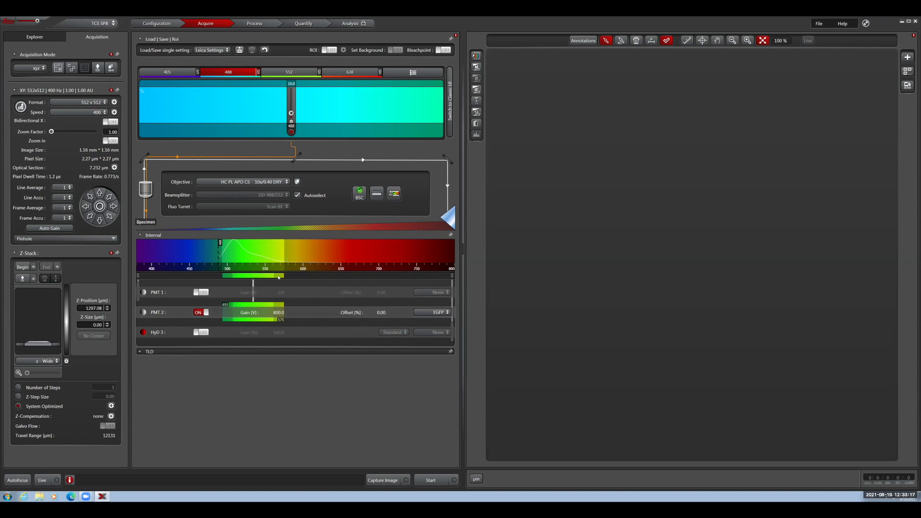
{"action": "left_click_drag", "start_coordinate": [279, 277], "coordinate": [421, 278]}
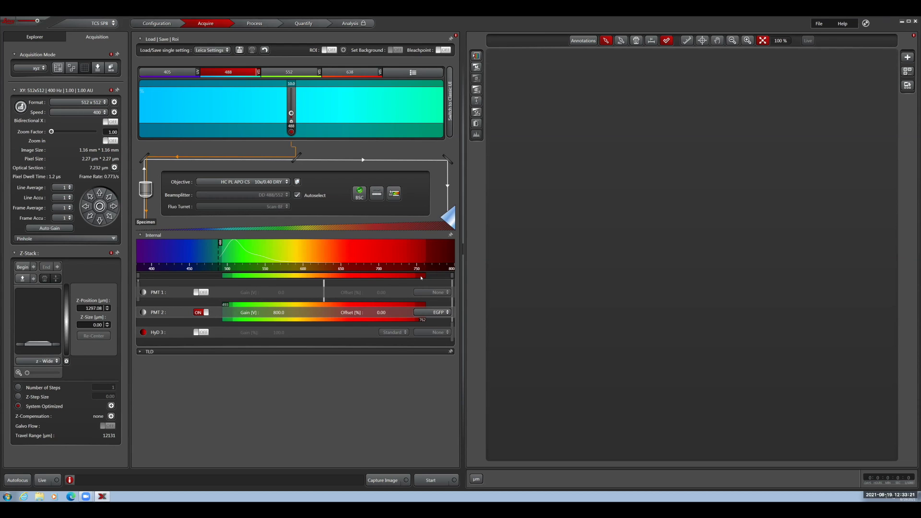
{"action": "left_click_drag", "start_coordinate": [421, 277], "coordinate": [285, 272]}
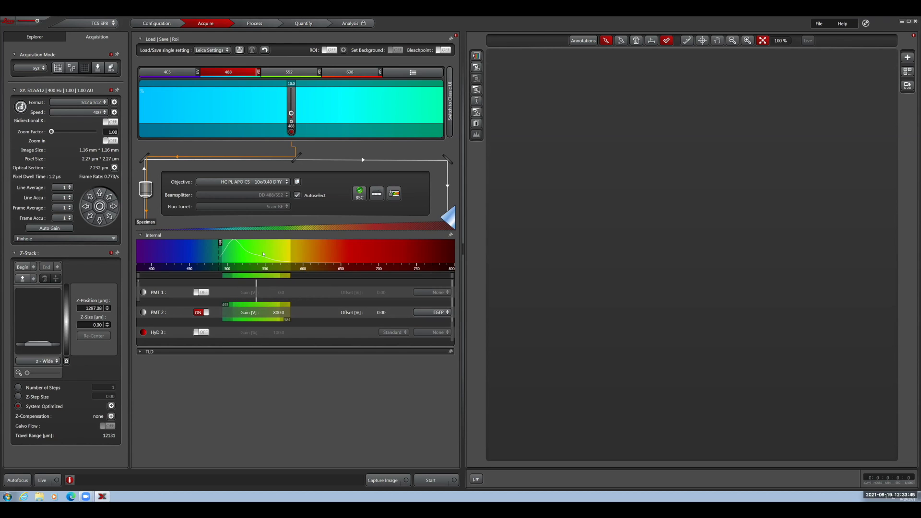
Raise the PMT 2 gain from 800 to 1,250 V
{"action": "left_click", "coordinate": [279, 313]}
{"action": "left_click_drag", "start_coordinate": [260, 313], "coordinate": [267, 313]}
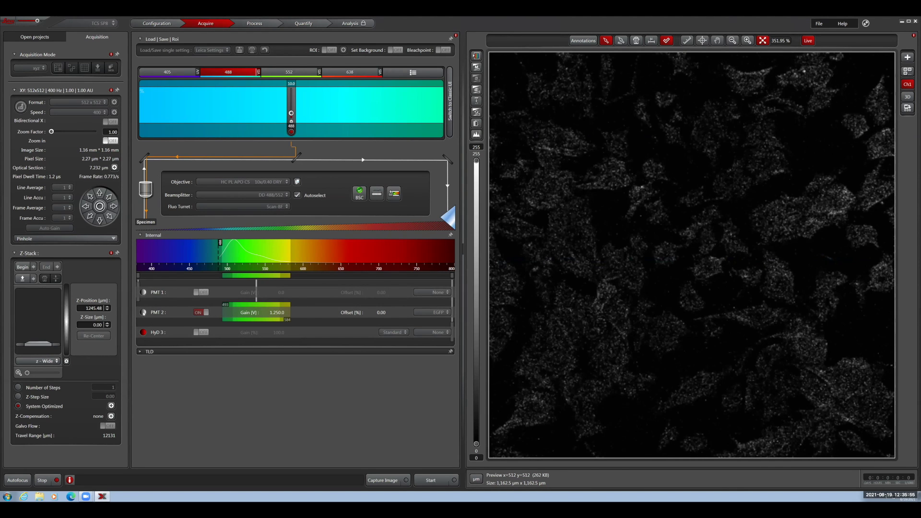
Stop the live scan, set the PMT 2 lookup table to Green, and restart Live
{"action": "left_click", "coordinate": [42, 480]}
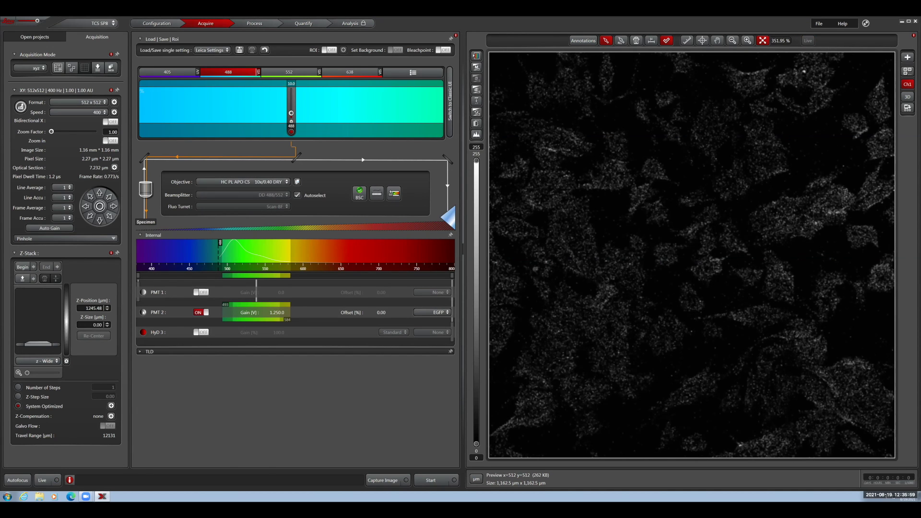
{"action": "left_click", "coordinate": [143, 312]}
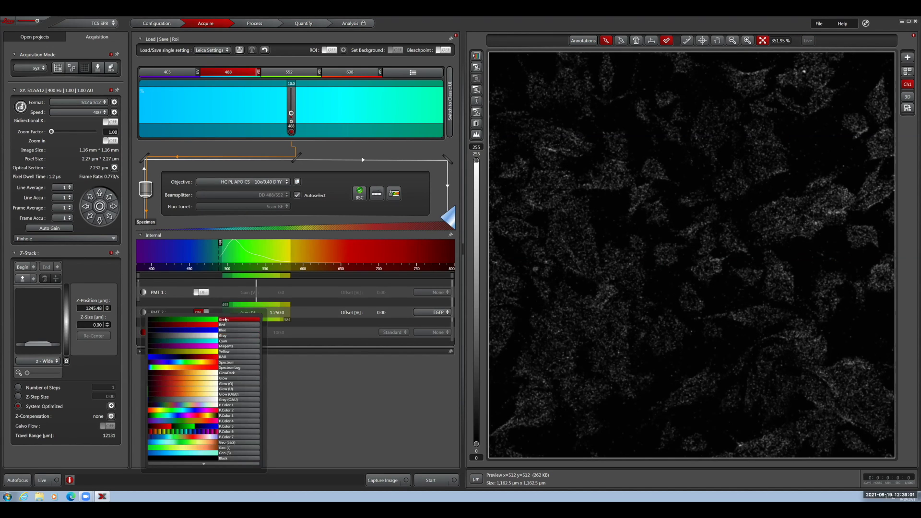
{"action": "left_click", "coordinate": [223, 320]}
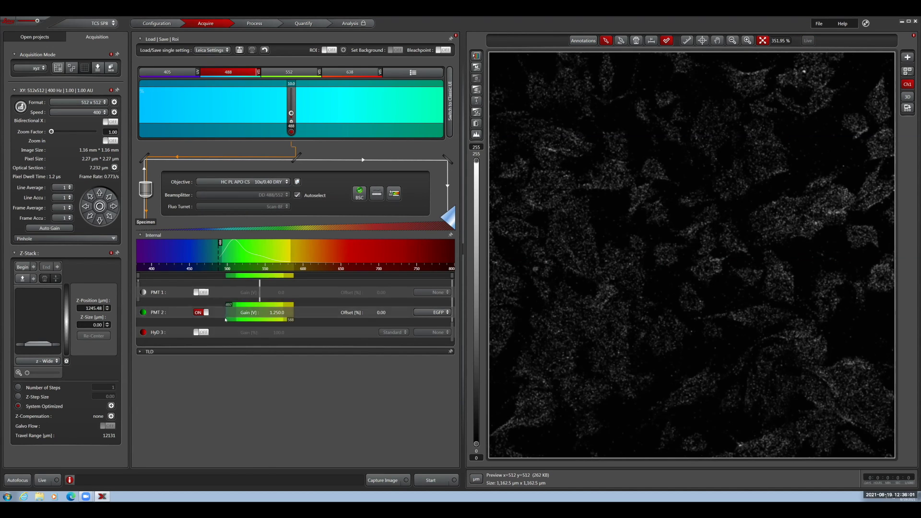
{"action": "left_click", "coordinate": [47, 481]}
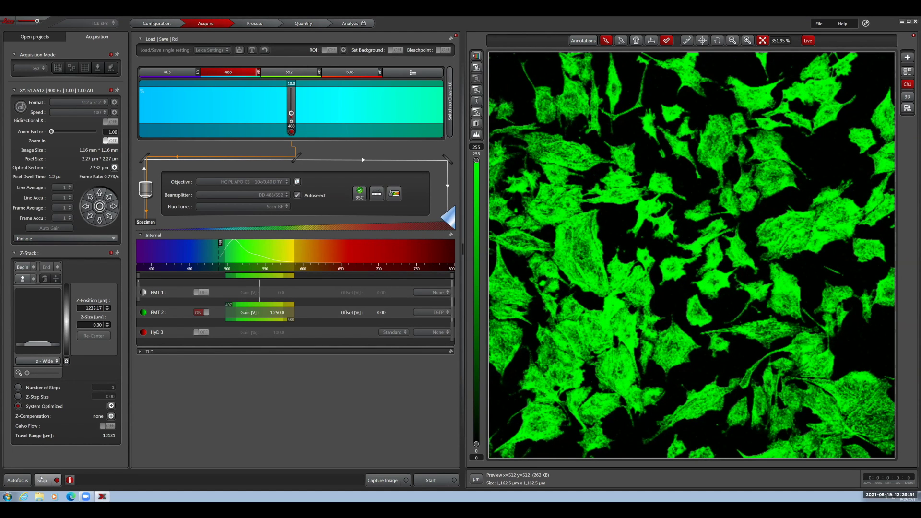
Stop the live scan and keep the HC PL APO CS 10x/0.40 DRY objective selected
{"action": "left_click", "coordinate": [50, 481]}
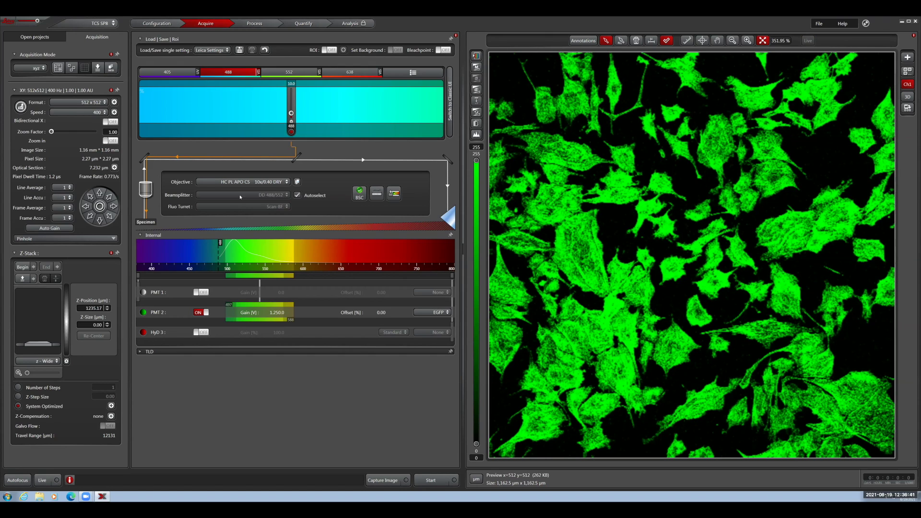
{"action": "left_click", "coordinate": [282, 183]}
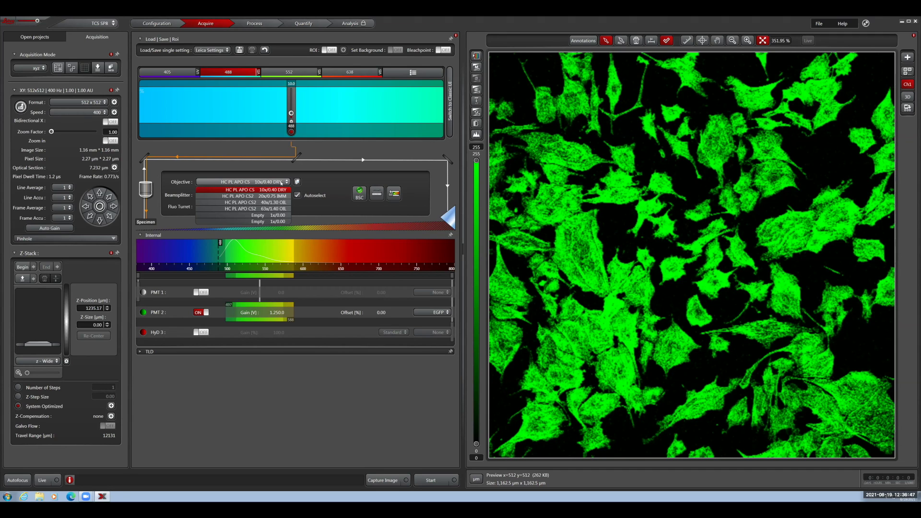
{"action": "left_click", "coordinate": [282, 183]}
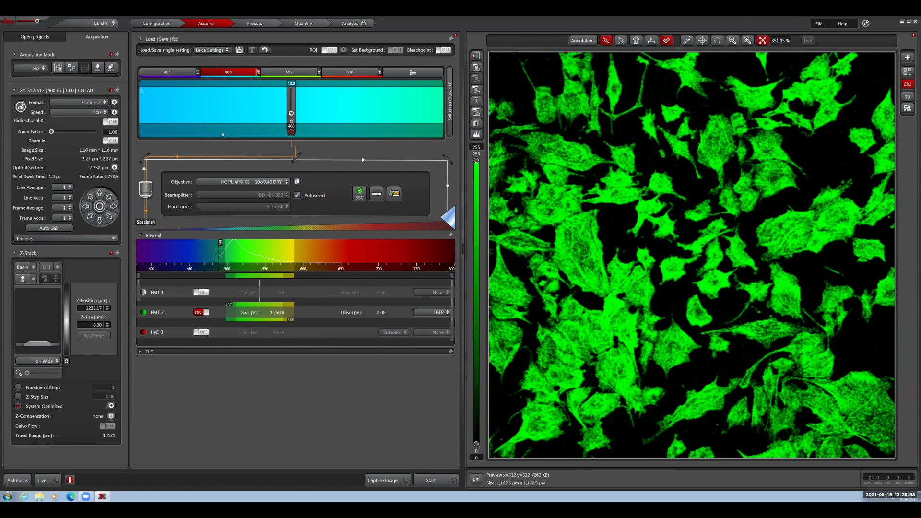
Scan live while bringing the zoom factor from about 19.74 to 10, then to 5.00
{"action": "left_click", "coordinate": [69, 132]}
{"action": "left_click", "coordinate": [42, 480]}
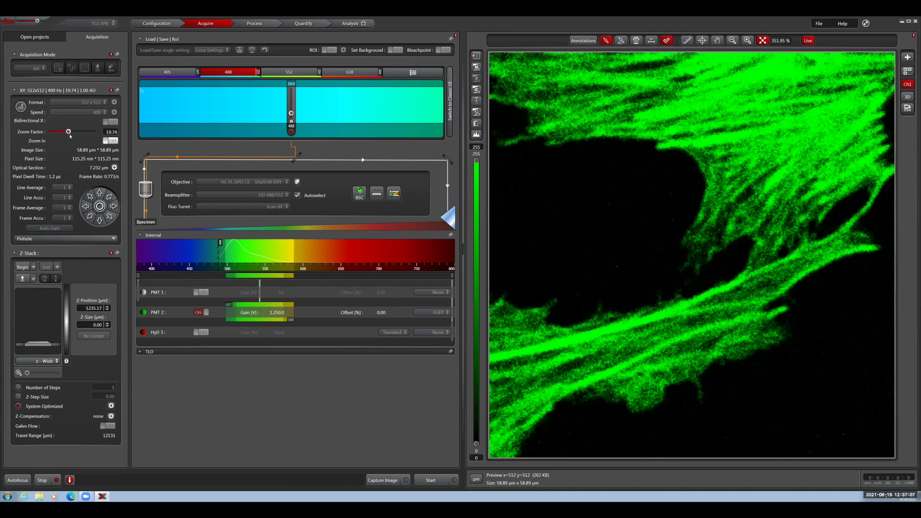
{"action": "double_click", "coordinate": [115, 132]}
{"action": "type", "text": "10"}
{"action": "key", "text": "Return"}
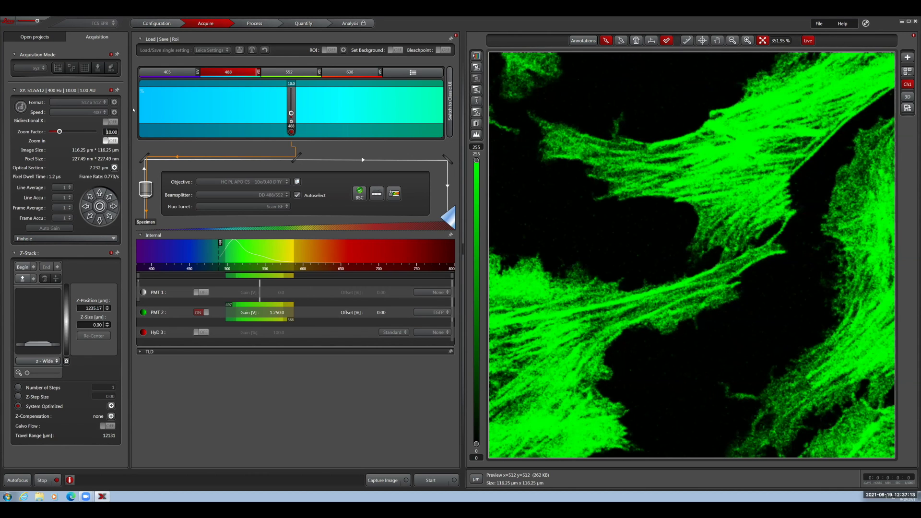
{"action": "double_click", "coordinate": [111, 132]}
{"action": "type", "text": "5"}
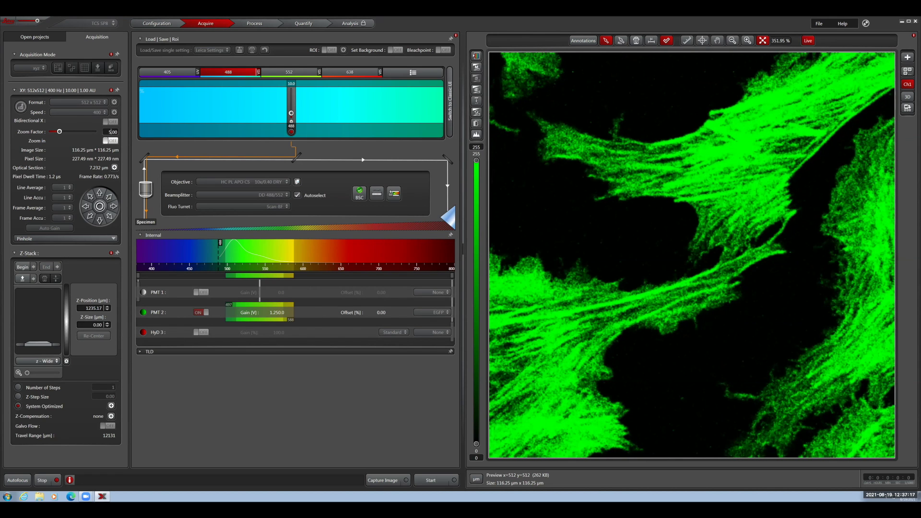
{"action": "key", "text": "Return"}
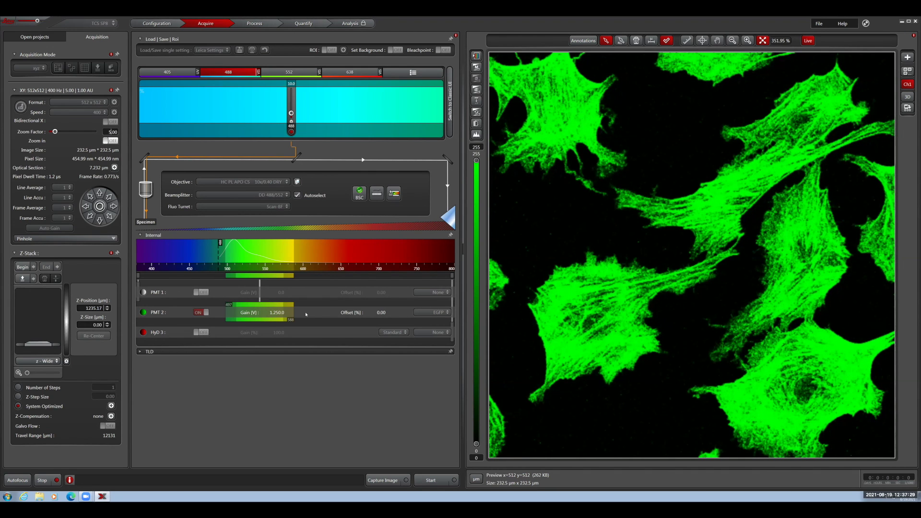
Enter 800.00 as the PMT 2 detector gain
{"action": "double_click", "coordinate": [278, 313]}
{"action": "type", "text": "800.00"}
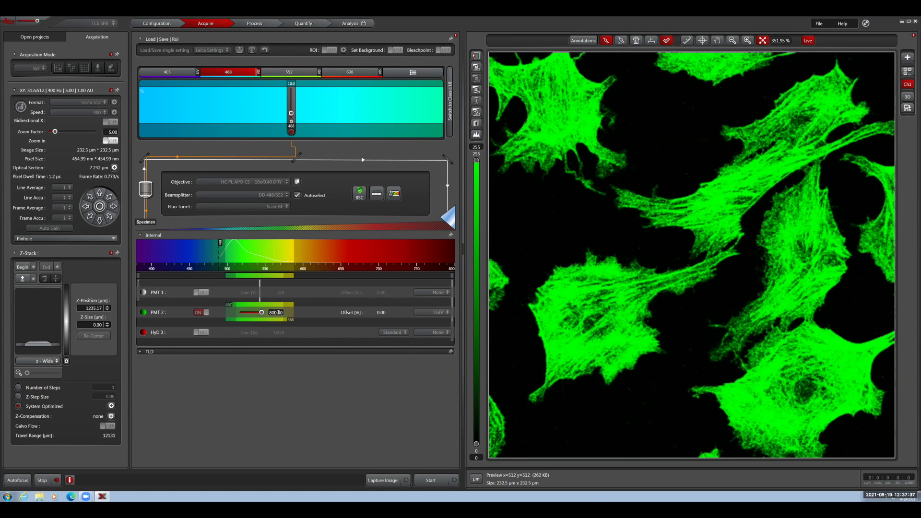
{"action": "key", "text": "Return"}
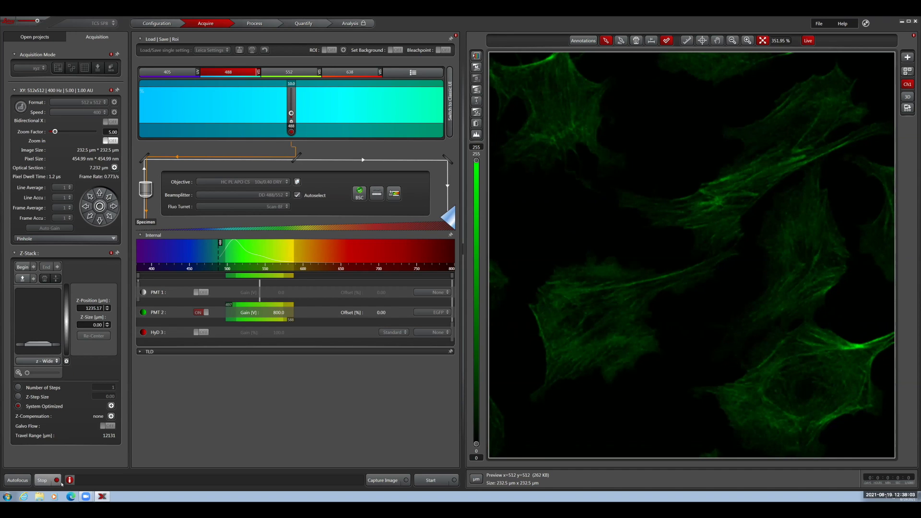
Lower the live focus to a Z-position of 1230.76 µm
{"action": "left_click", "coordinate": [58, 482]}
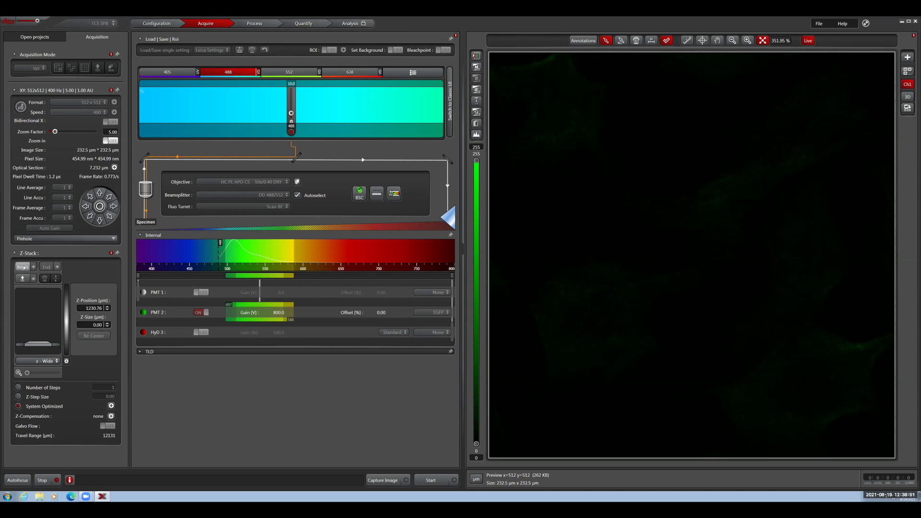
Mark 1230.76 µm as the Z-stack begin and 1240.40 µm as its end
{"action": "left_click", "coordinate": [23, 267]}
{"action": "left_click", "coordinate": [47, 267]}
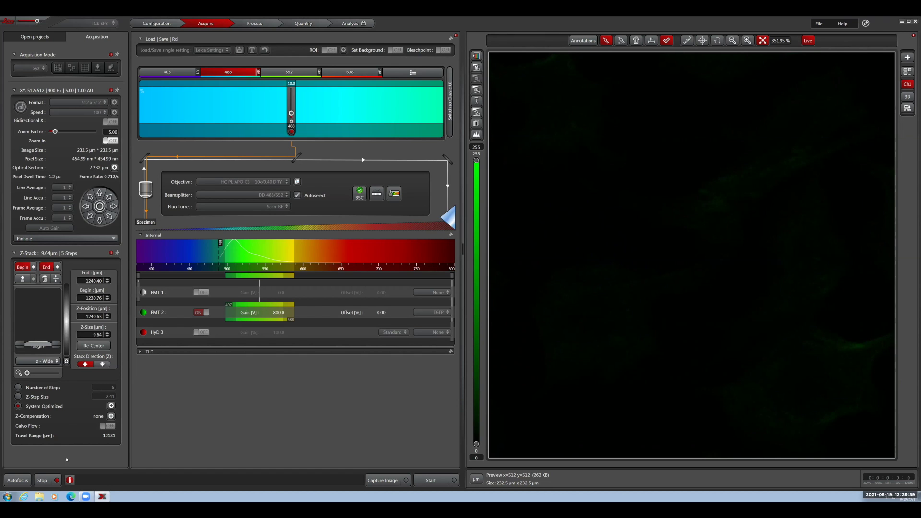
Stop live view and acquire the 5-slice 512 x 512 Z-stack as Series001
{"action": "left_click", "coordinate": [44, 481]}
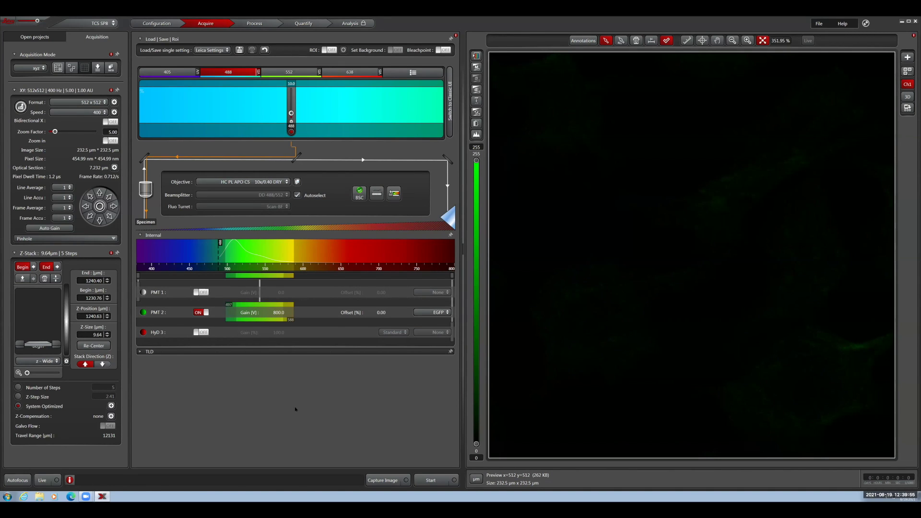
{"action": "left_click", "coordinate": [434, 480]}
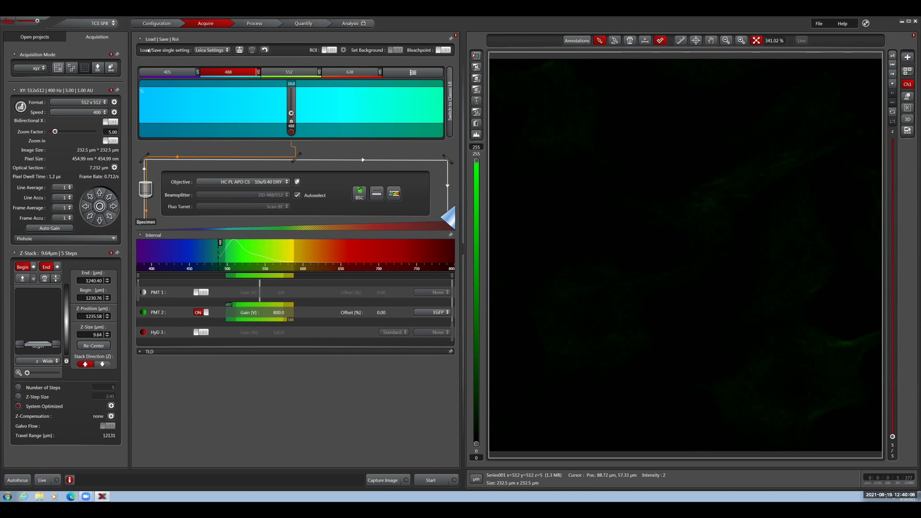
Make a maximum-intensity projection of Series001 and list it under open projects
{"action": "left_click", "coordinate": [37, 37]}
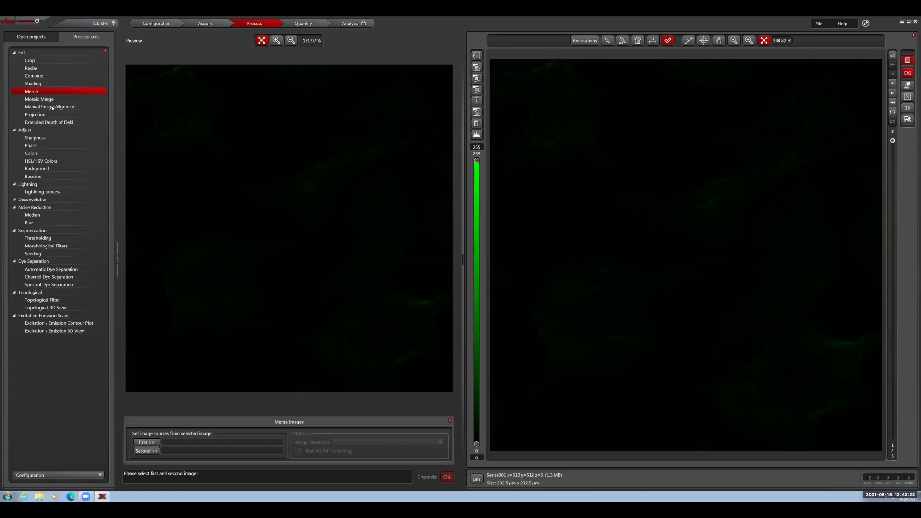
{"action": "left_click", "coordinate": [51, 115]}
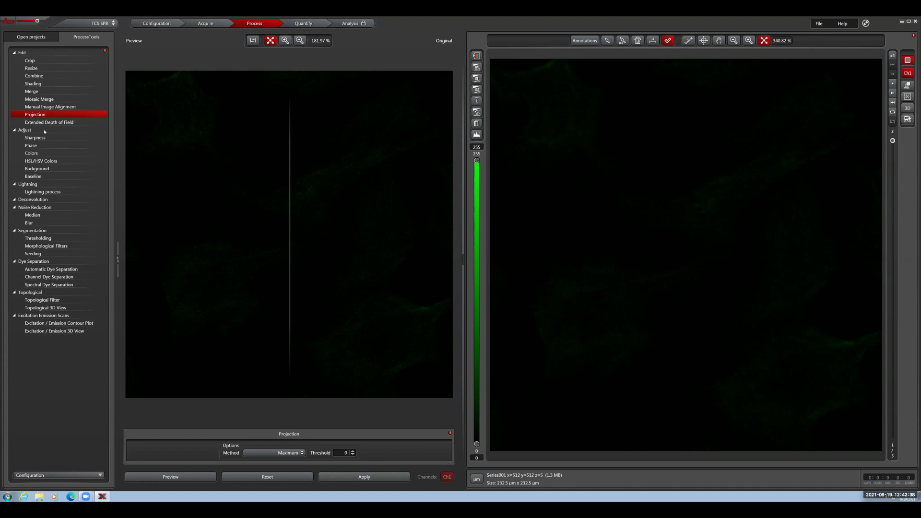
{"action": "left_click", "coordinate": [383, 477]}
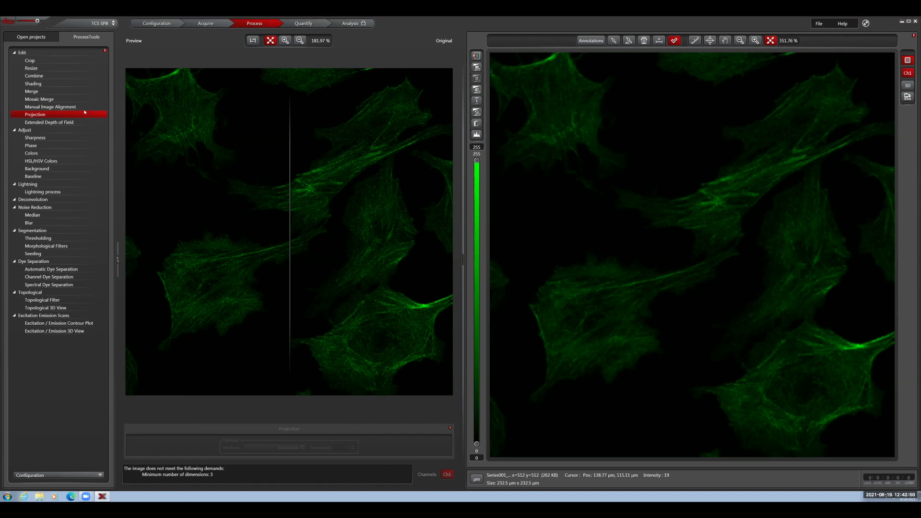
{"action": "left_click", "coordinate": [31, 37]}
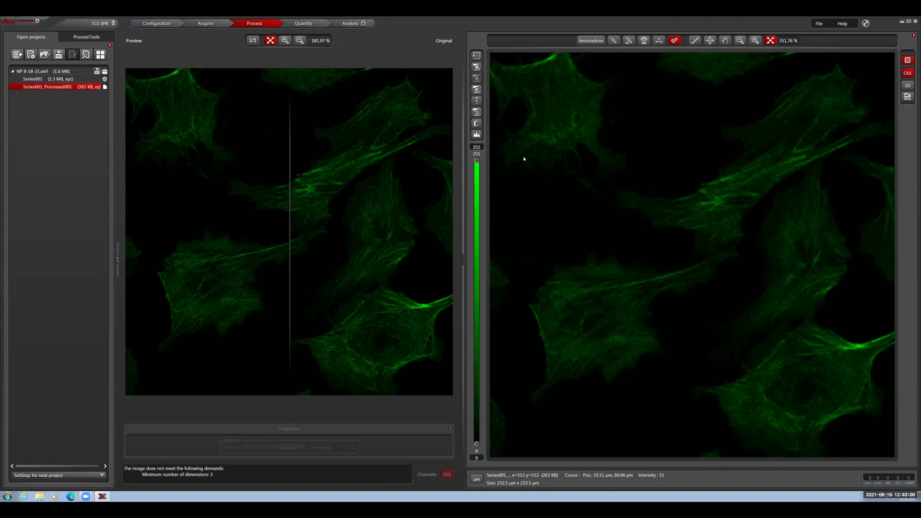
Set the acquisition image format to 1024x1024
{"action": "left_click", "coordinate": [210, 22]}
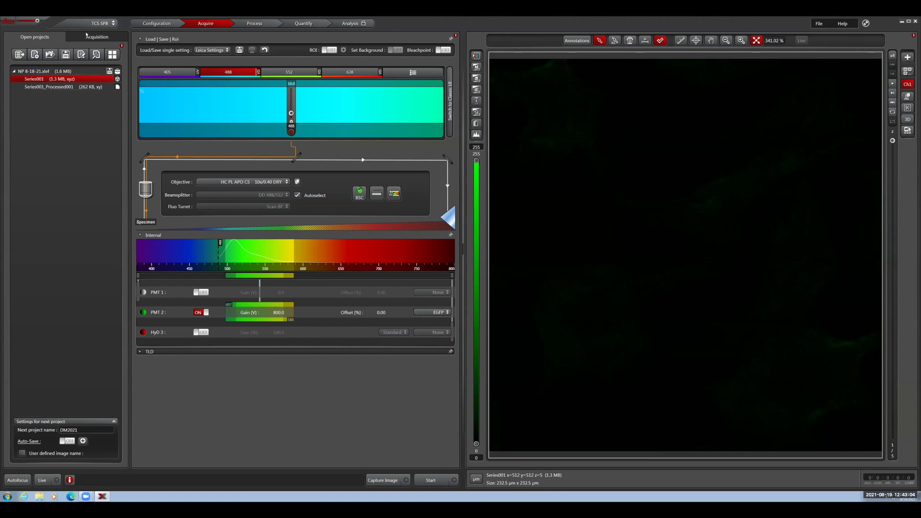
{"action": "left_click", "coordinate": [94, 37]}
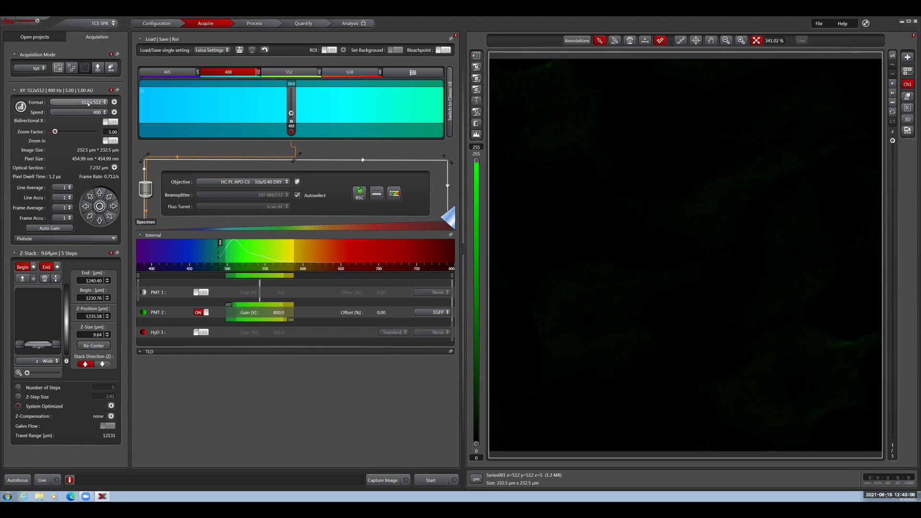
{"action": "left_click", "coordinate": [89, 103]}
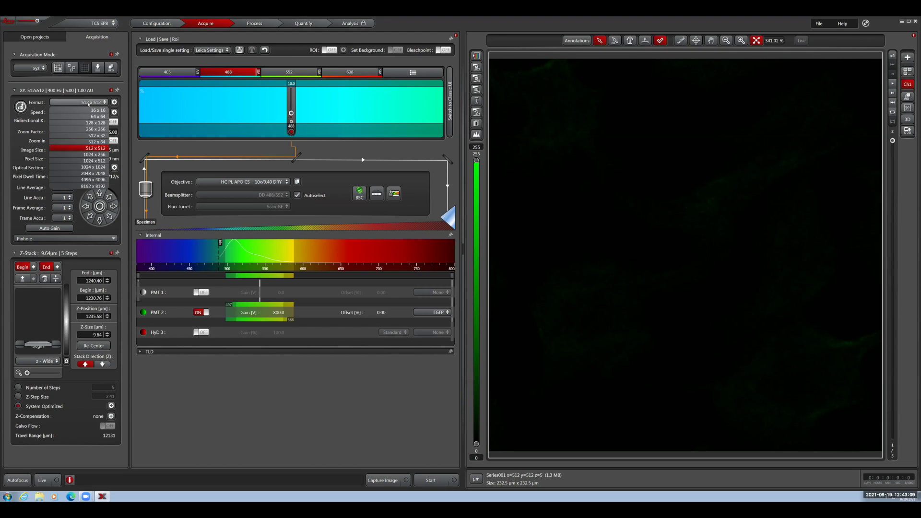
{"action": "left_click", "coordinate": [93, 167]}
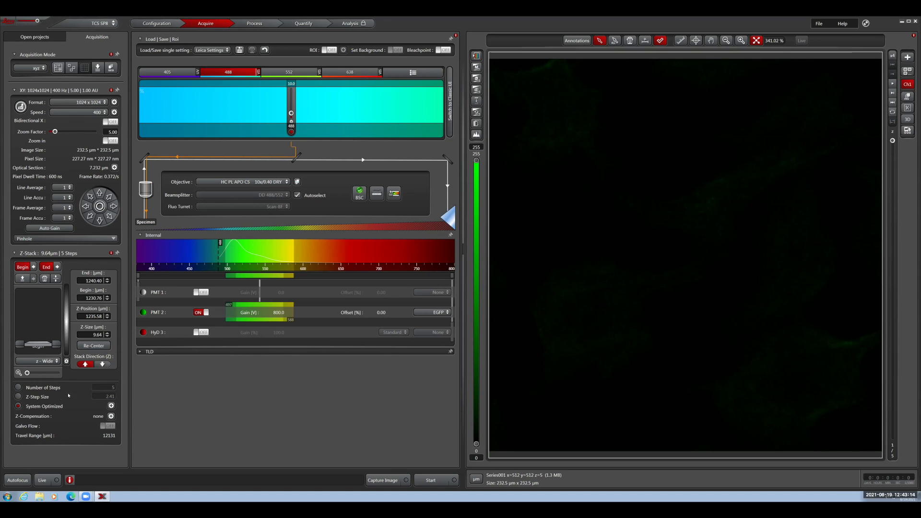
Define the Z-stack by number of steps, using 10 steps instead of system-optimized spacing
{"action": "left_click", "coordinate": [45, 399]}
{"action": "left_click", "coordinate": [31, 390]}
{"action": "type", "text": "10"}
{"action": "key", "text": "Return"}
Raise the PMT 2 gain to 850
{"action": "left_click", "coordinate": [280, 314]}
{"action": "type", "text": "850"}
{"action": "key", "text": "Return"}
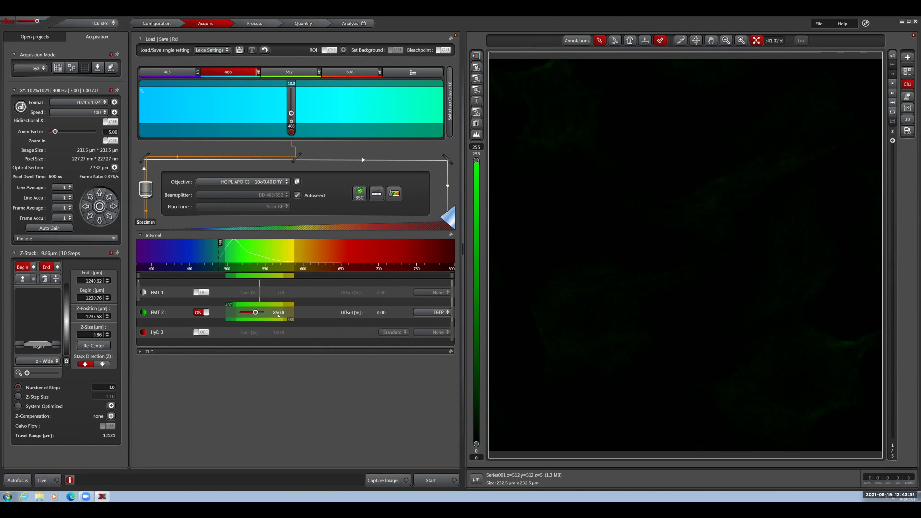
Acquire the 10-slice 1024 x 1024 stack as Series002 and browse to focal plane 2
{"action": "left_click", "coordinate": [430, 482]}
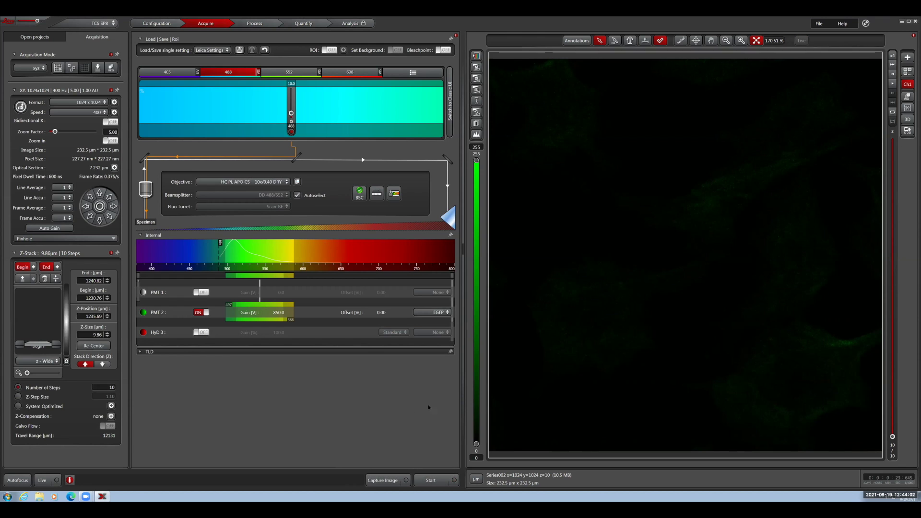
{"action": "left_click", "coordinate": [36, 37]}
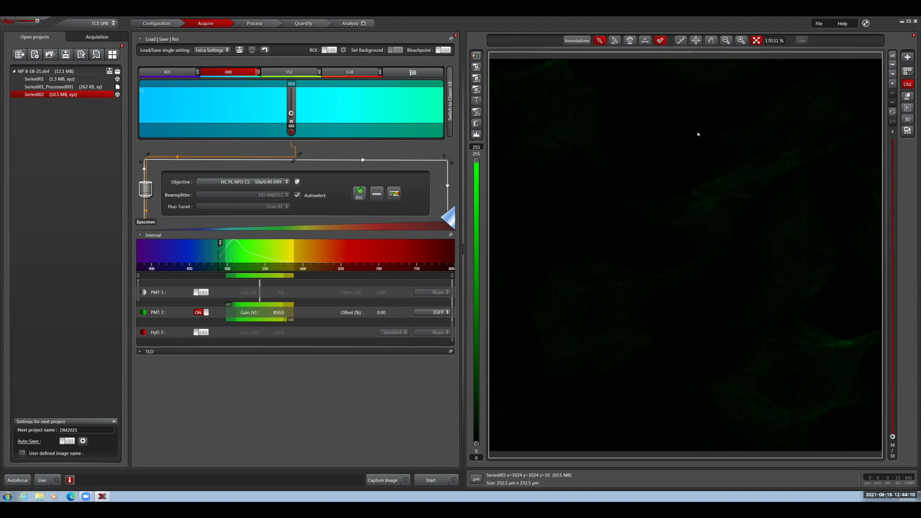
{"action": "mouse_move", "coordinate": [892, 436]}
{"action": "left_mouse_down"}
{"action": "mouse_move", "coordinate": [894, 164]}
{"action": "mouse_move", "coordinate": [899, 434]}
{"action": "left_mouse_up"}
Apply a Maximum projection to Series002 to produce Series002_Processed001
{"action": "left_click", "coordinate": [259, 25]}
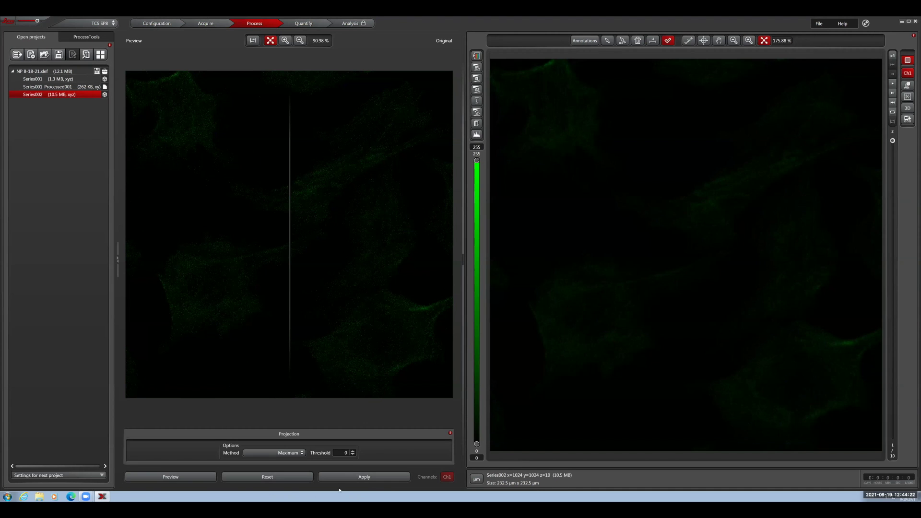
{"action": "left_click", "coordinate": [342, 476]}
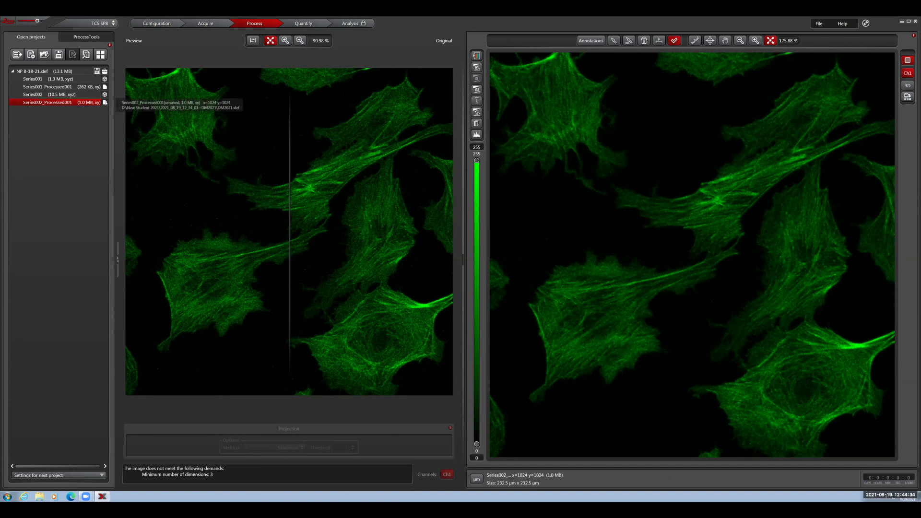
Start a TIF export of the Series002_Processed001 projection
{"action": "right_click", "coordinate": [81, 103]}
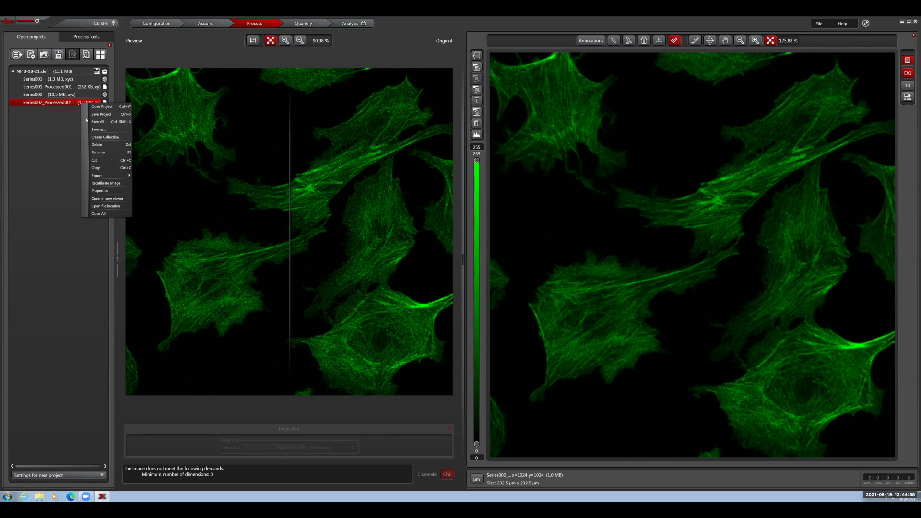
{"action": "mouse_move", "coordinate": [106, 176]}
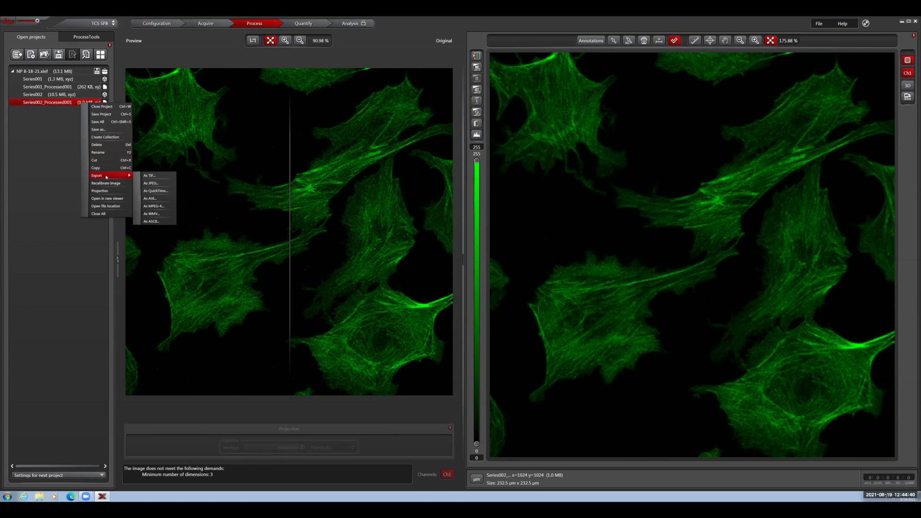
{"action": "left_click", "coordinate": [157, 176]}
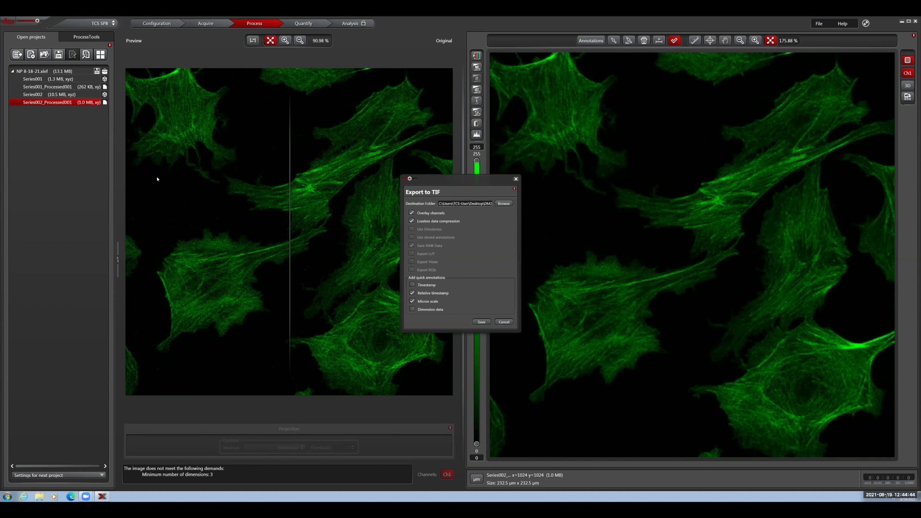
Create a new named folder on the Desktop as the destination and save the TIF there
{"action": "left_click", "coordinate": [502, 203]}
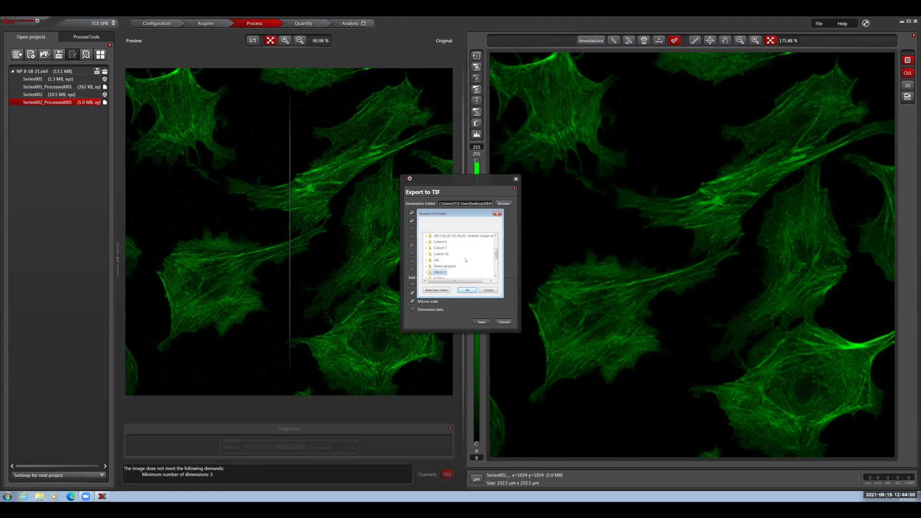
{"action": "scroll", "coordinate": [469, 261], "scroll_direction": "up", "scroll_amount": 3}
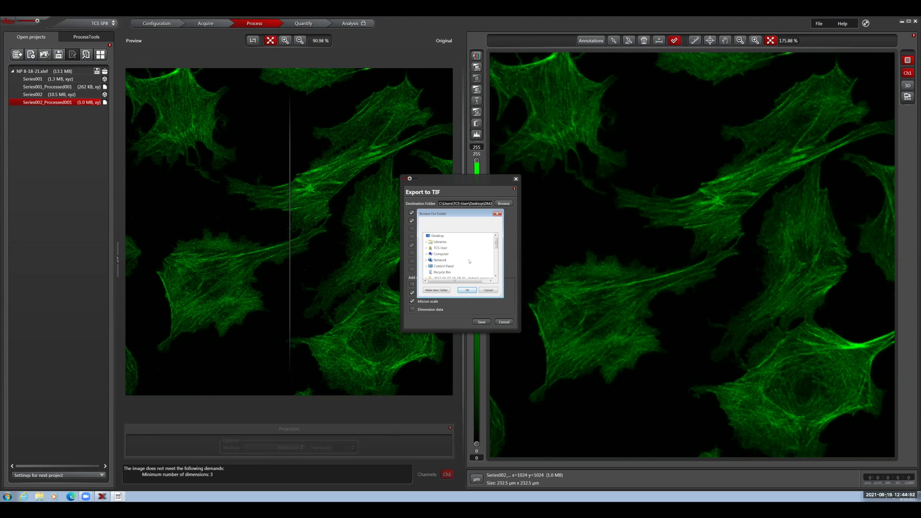
{"action": "scroll", "coordinate": [470, 262], "scroll_direction": "down", "scroll_amount": 1}
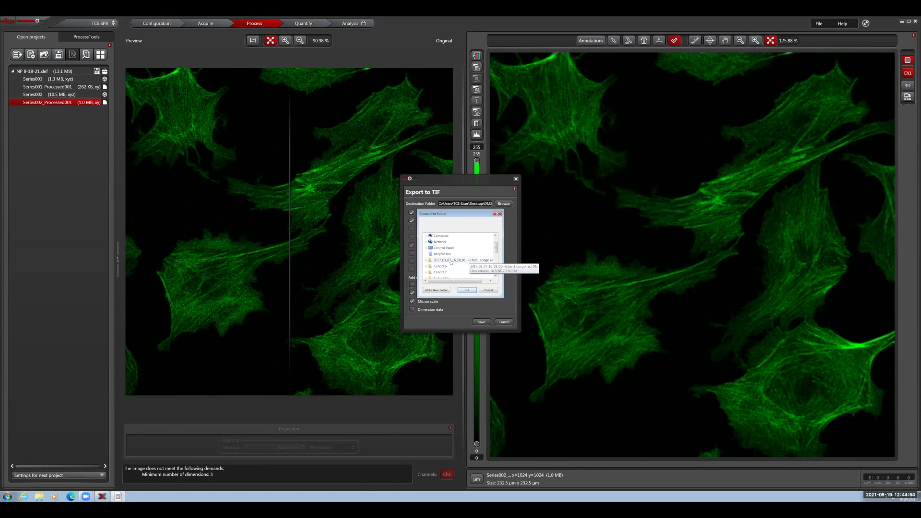
{"action": "scroll", "coordinate": [449, 259], "scroll_direction": "up", "scroll_amount": 1}
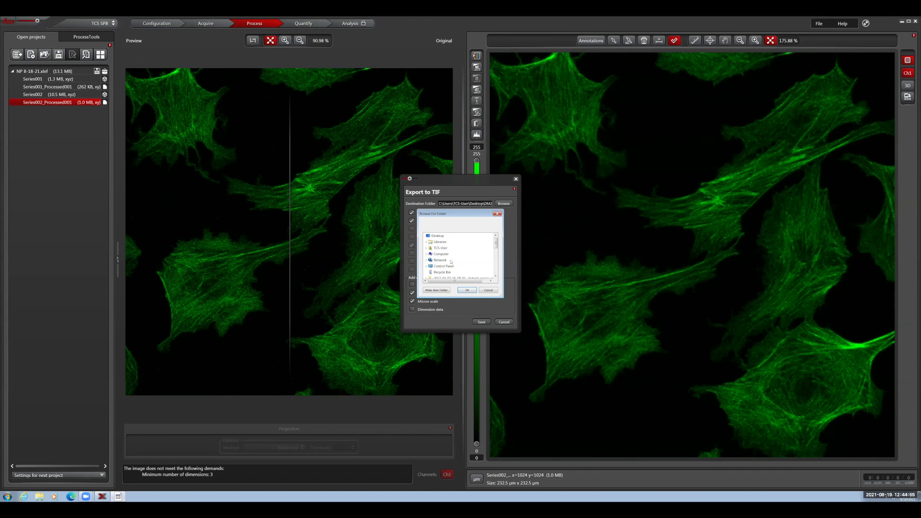
{"action": "left_click", "coordinate": [438, 236]}
{"action": "left_click", "coordinate": [438, 290]}
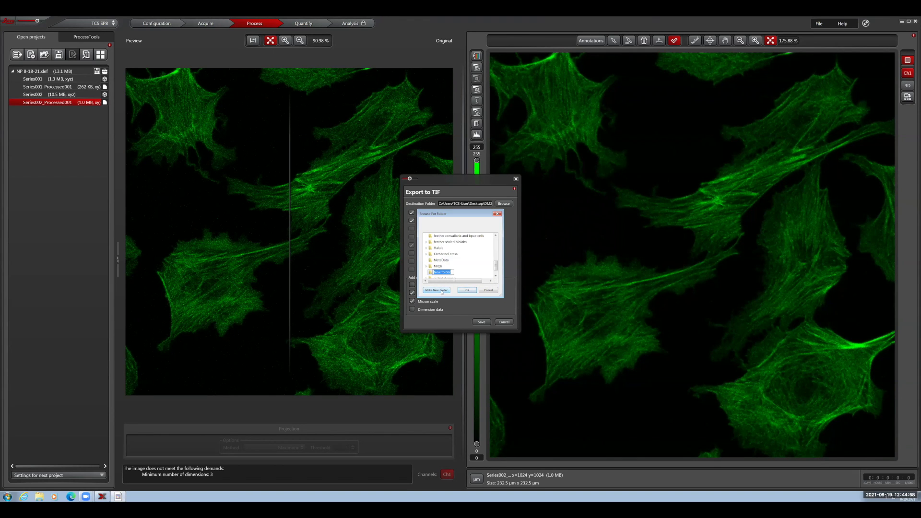
{"action": "type", "text": "Nathan Peabody"}
{"action": "key", "text": "Return"}
{"action": "left_click", "coordinate": [467, 291]}
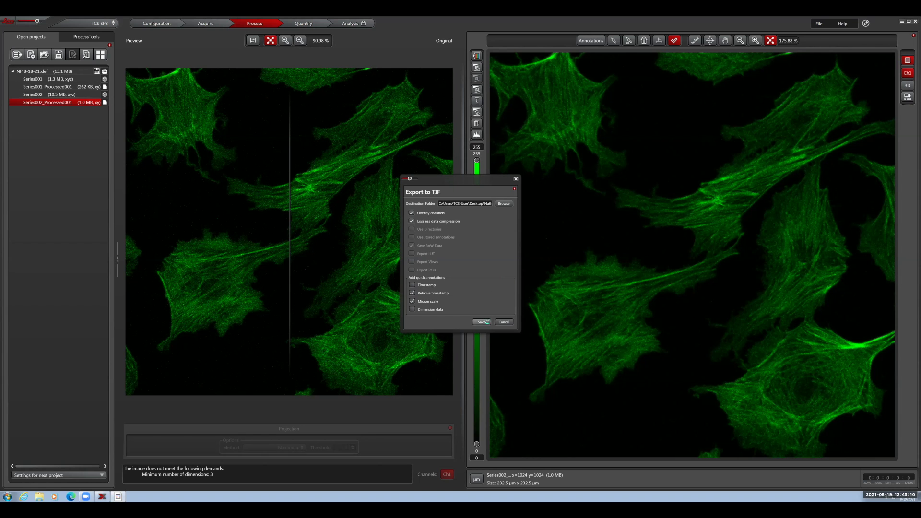
{"action": "left_click", "coordinate": [481, 322]}
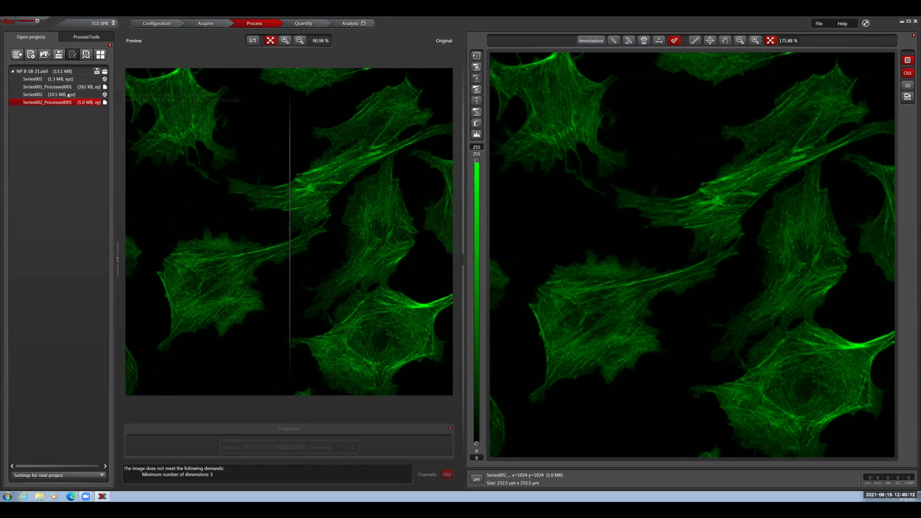
Load the Series002 Z-stack and save it as an MPEG-4 movie in the new export folder
{"action": "left_click", "coordinate": [69, 95]}
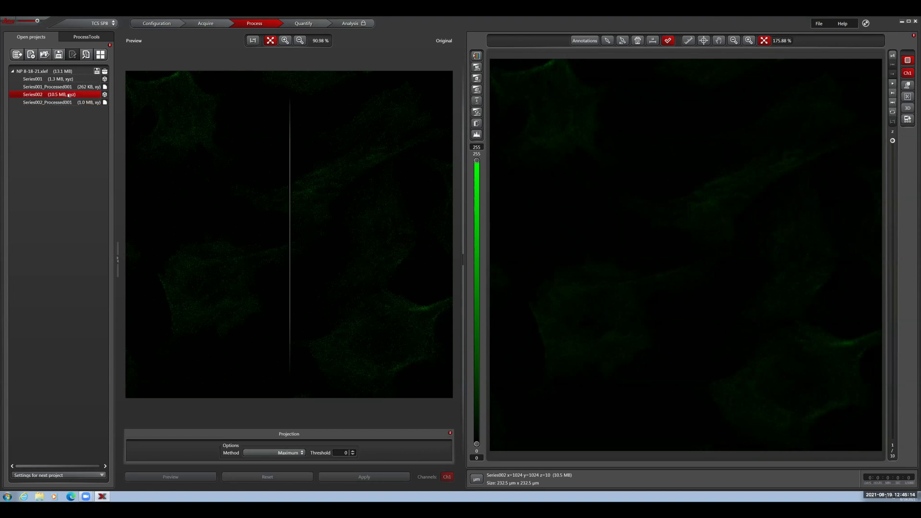
{"action": "right_click", "coordinate": [68, 95]}
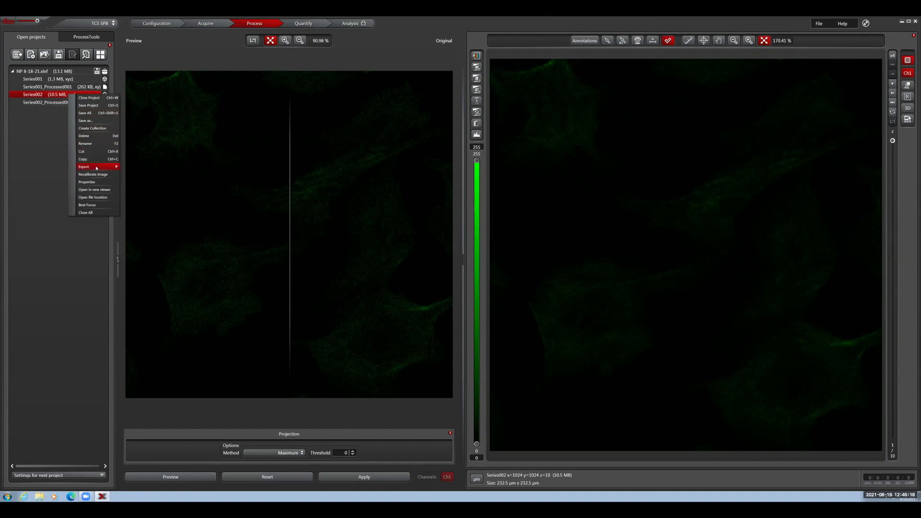
{"action": "mouse_move", "coordinate": [106, 169]}
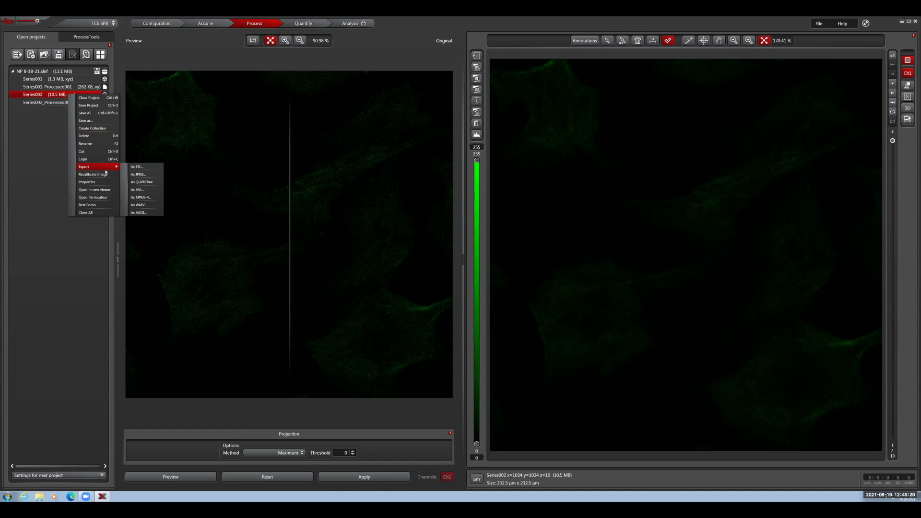
{"action": "left_click", "coordinate": [151, 197]}
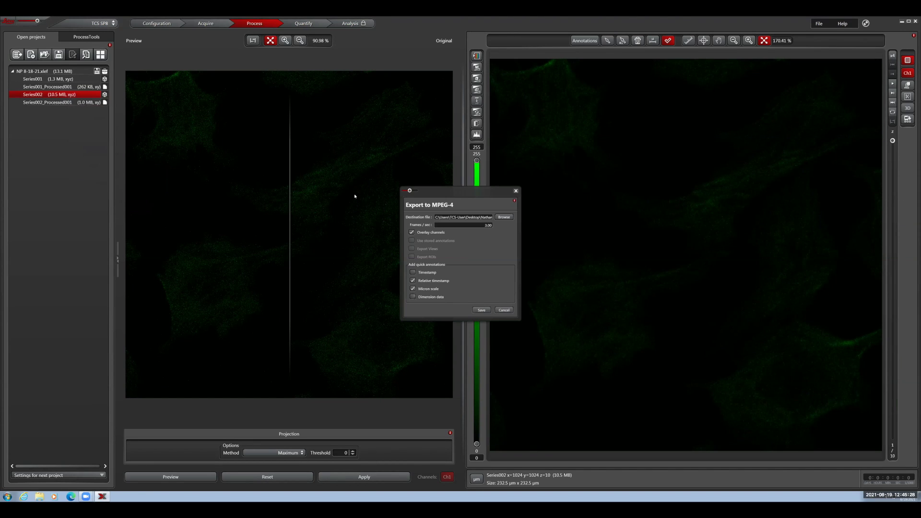
{"action": "left_click", "coordinate": [483, 310]}
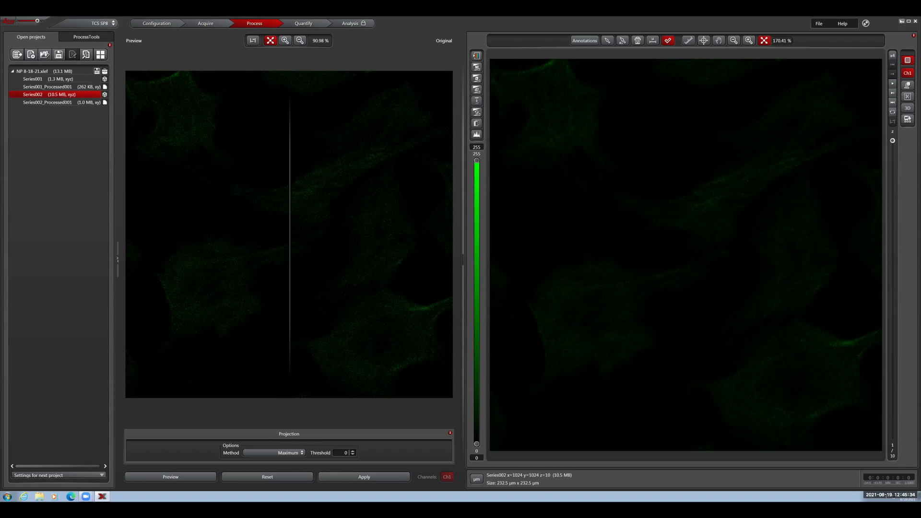
Minimize LAS X, open the new desktop export folder, and launch Series002.mp4
{"action": "left_click", "coordinate": [901, 22]}
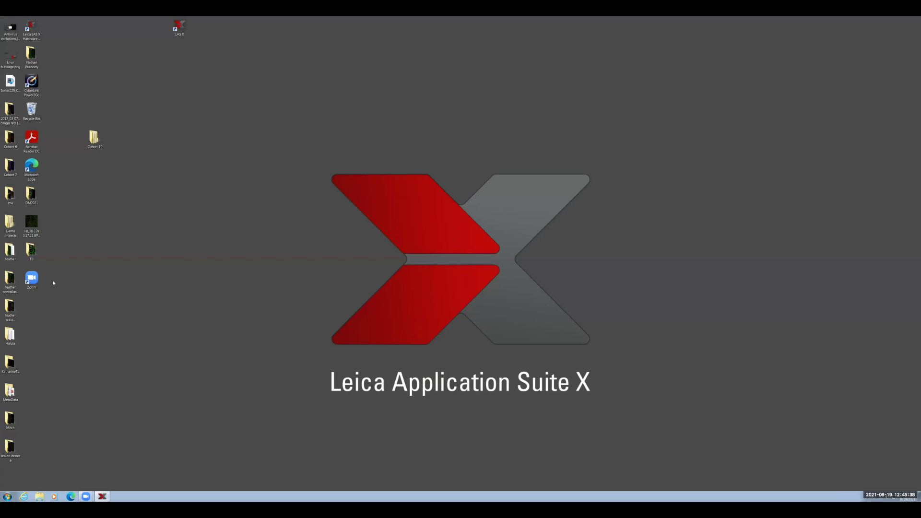
{"action": "left_click_drag", "start_coordinate": [26, 50], "coordinate": [196, 122]}
{"action": "double_click", "coordinate": [203, 114]}
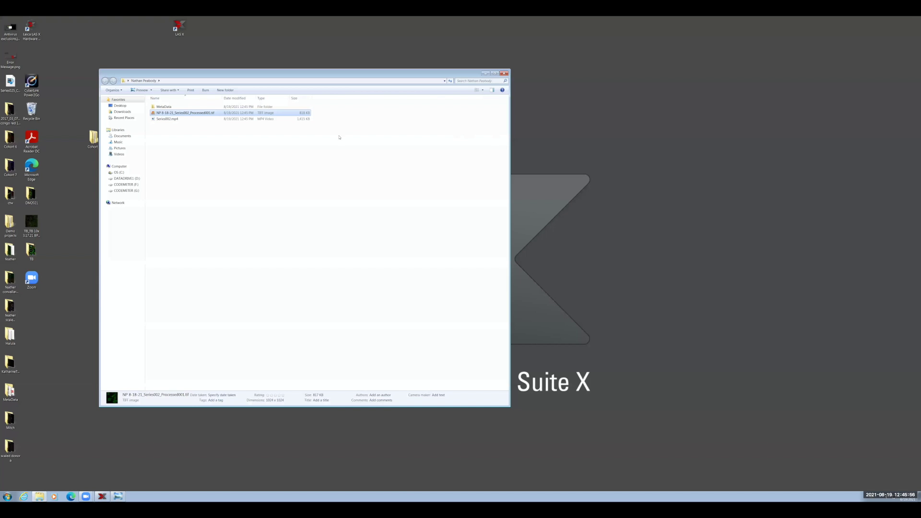
{"action": "double_click", "coordinate": [274, 119]}
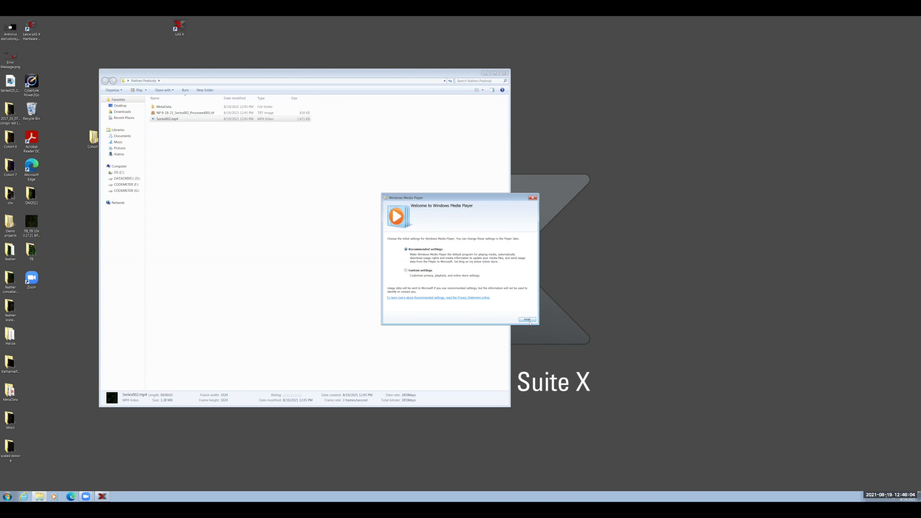
Finish Media Player's first-run setup, replay Series002.mp4 in full screen, then close the player
{"action": "left_click", "coordinate": [528, 320]}
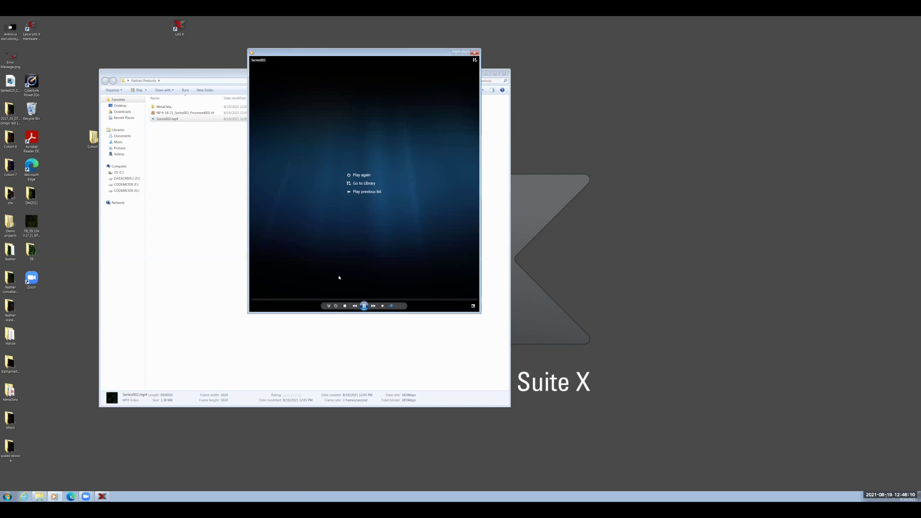
{"action": "left_click", "coordinate": [360, 175]}
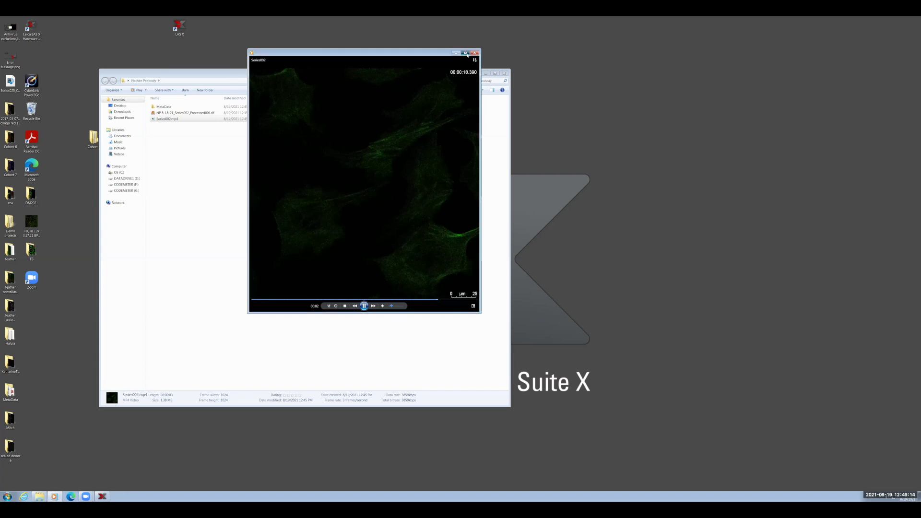
{"action": "left_click", "coordinate": [473, 305]}
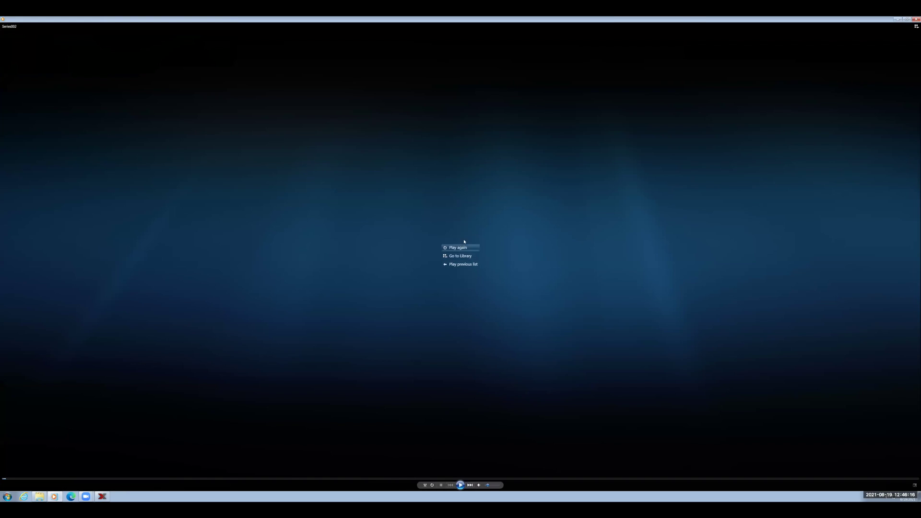
{"action": "left_click", "coordinate": [456, 248]}
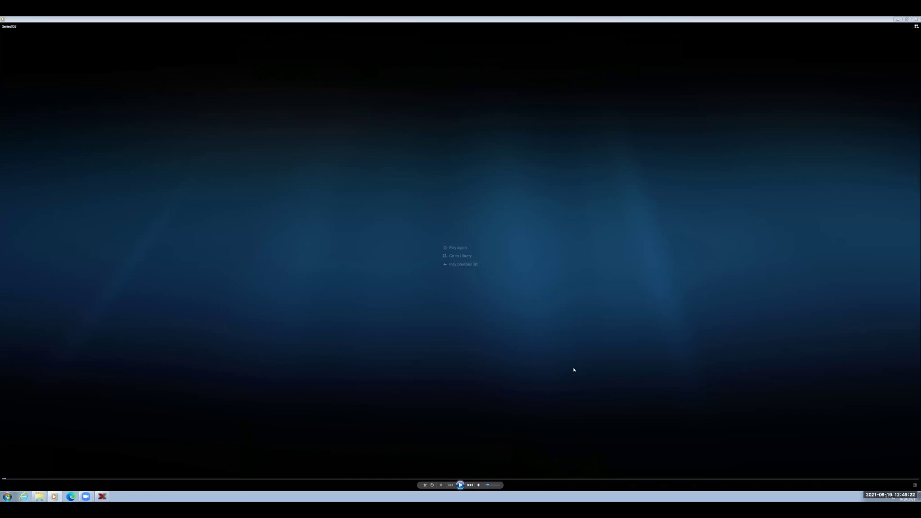
{"action": "left_click", "coordinate": [915, 19]}
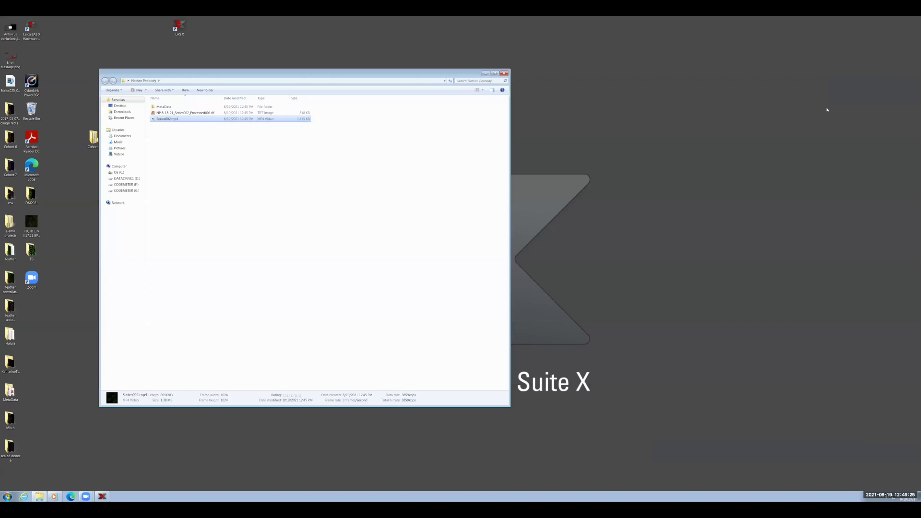
Close the export folder window and restore LAS X from the taskbar
{"action": "left_click", "coordinate": [503, 74]}
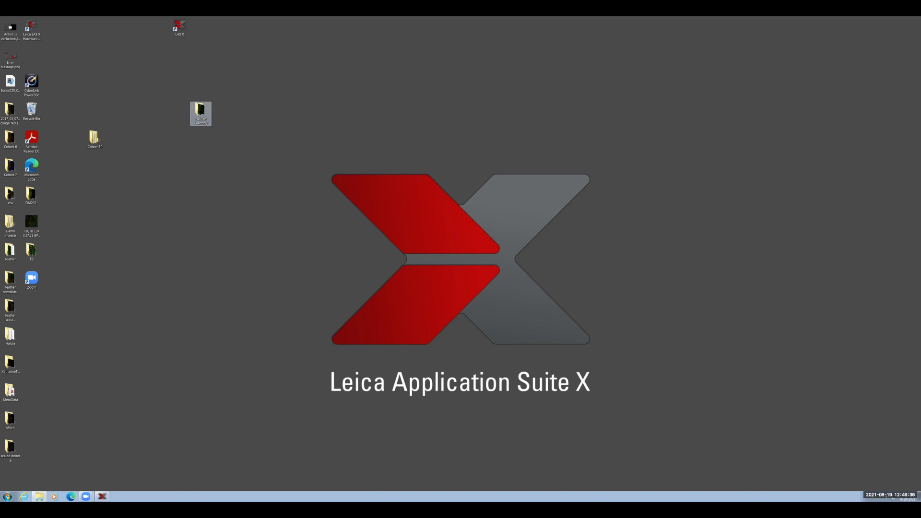
{"action": "left_click", "coordinate": [103, 496]}
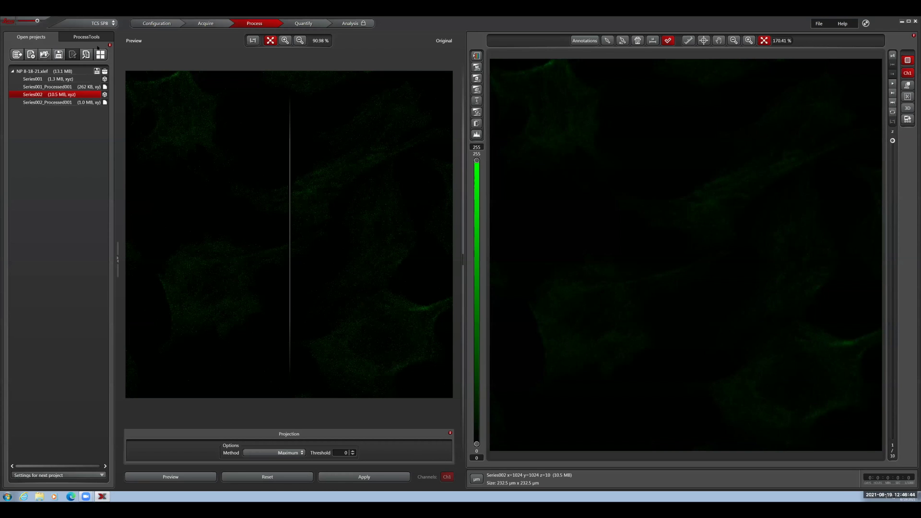